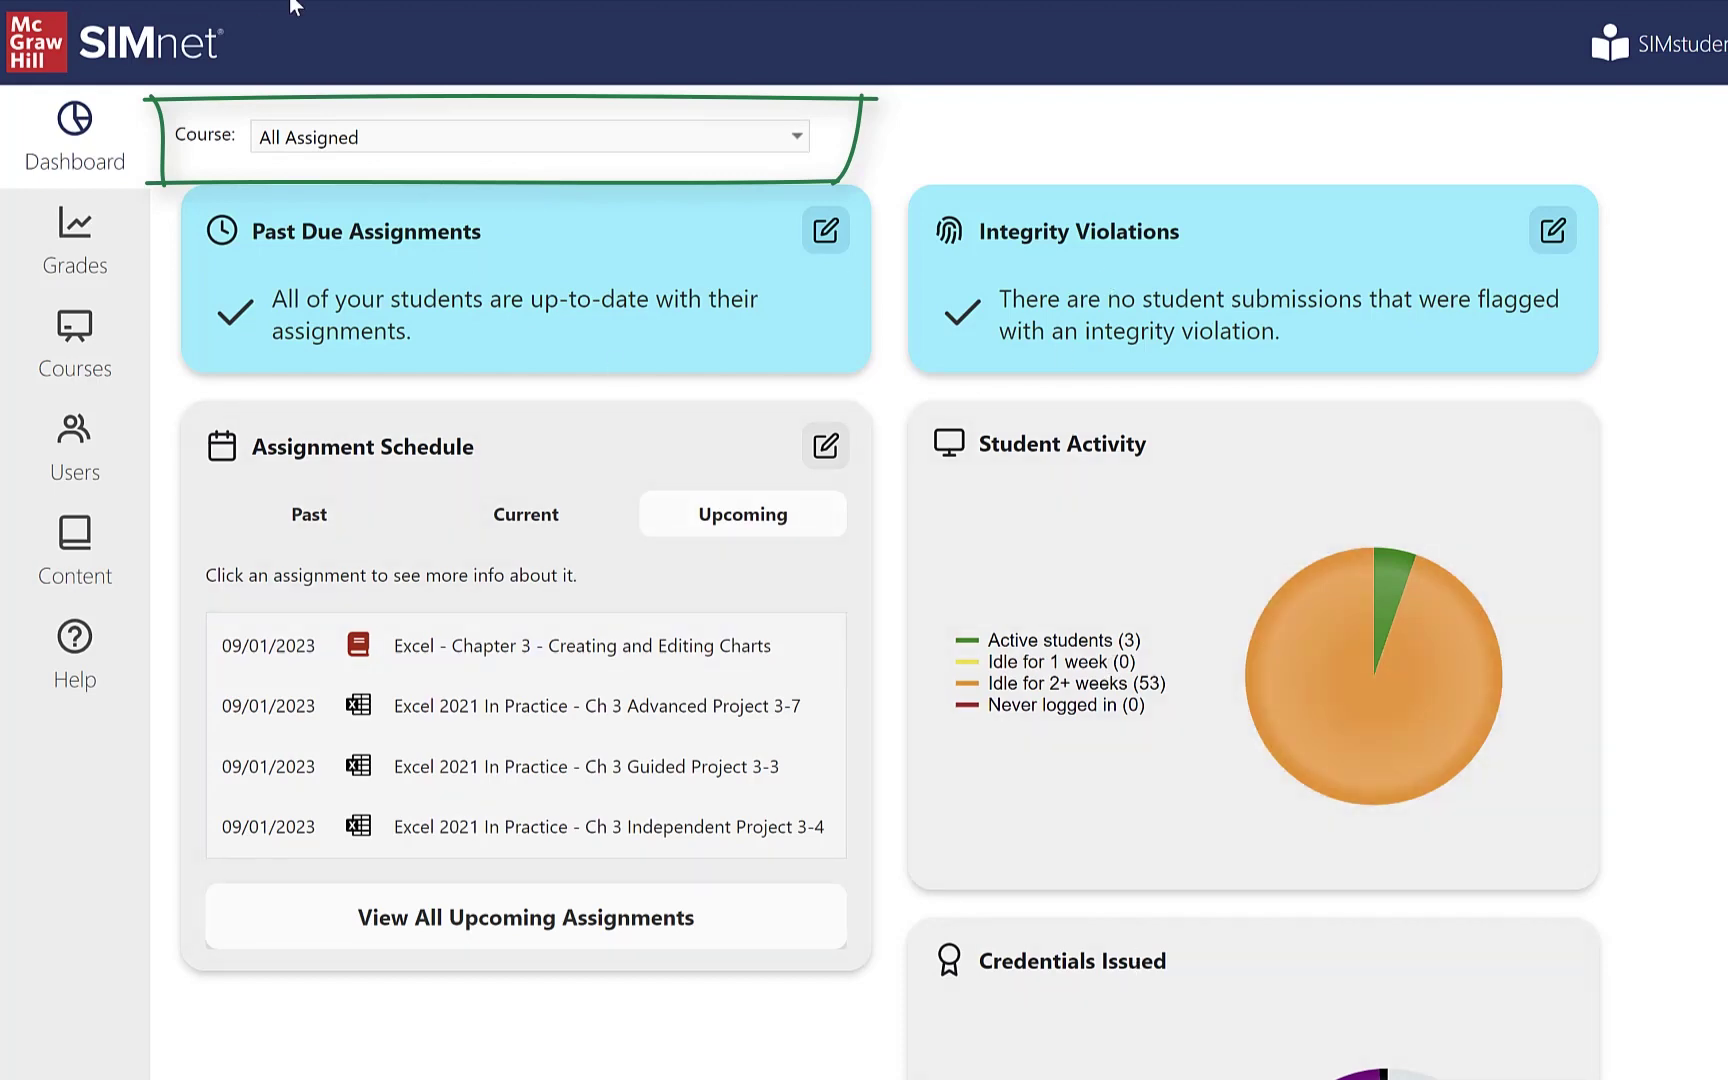
# Review the course list and keep the dashboard on All Assigned.
pyautogui.click(427, 146)
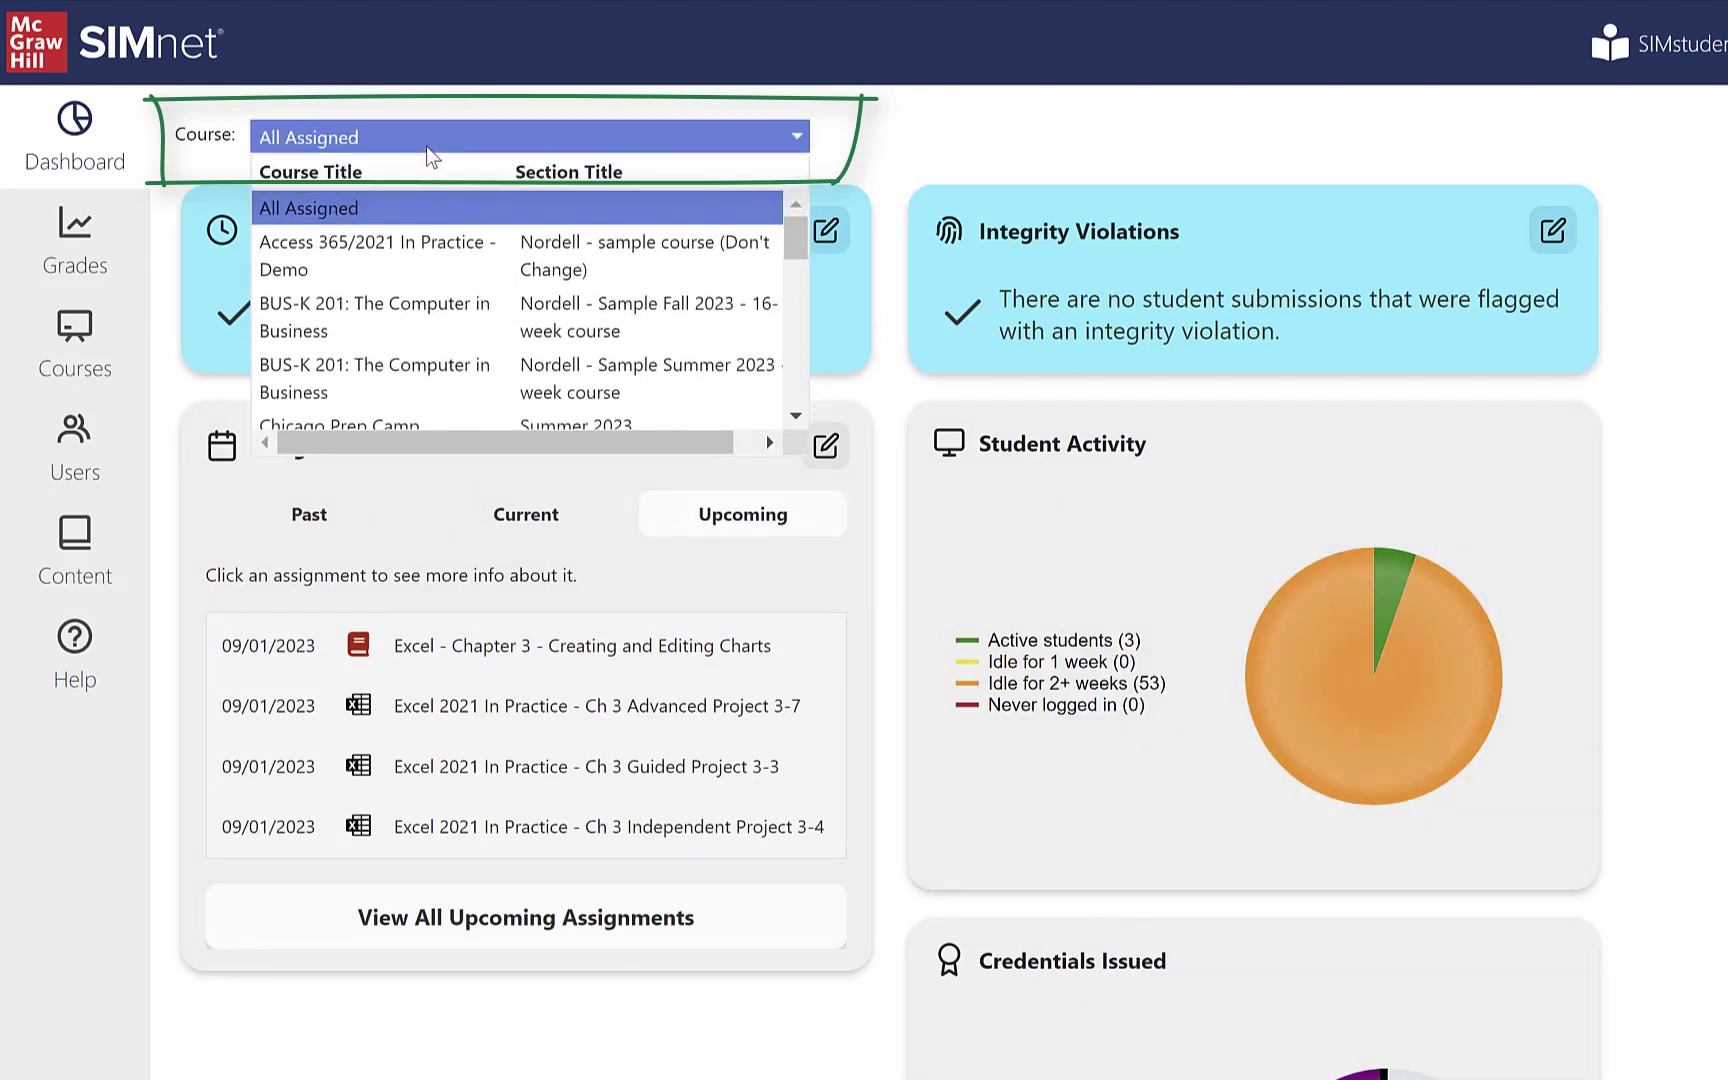
pyautogui.scroll(-1, 360, 404)
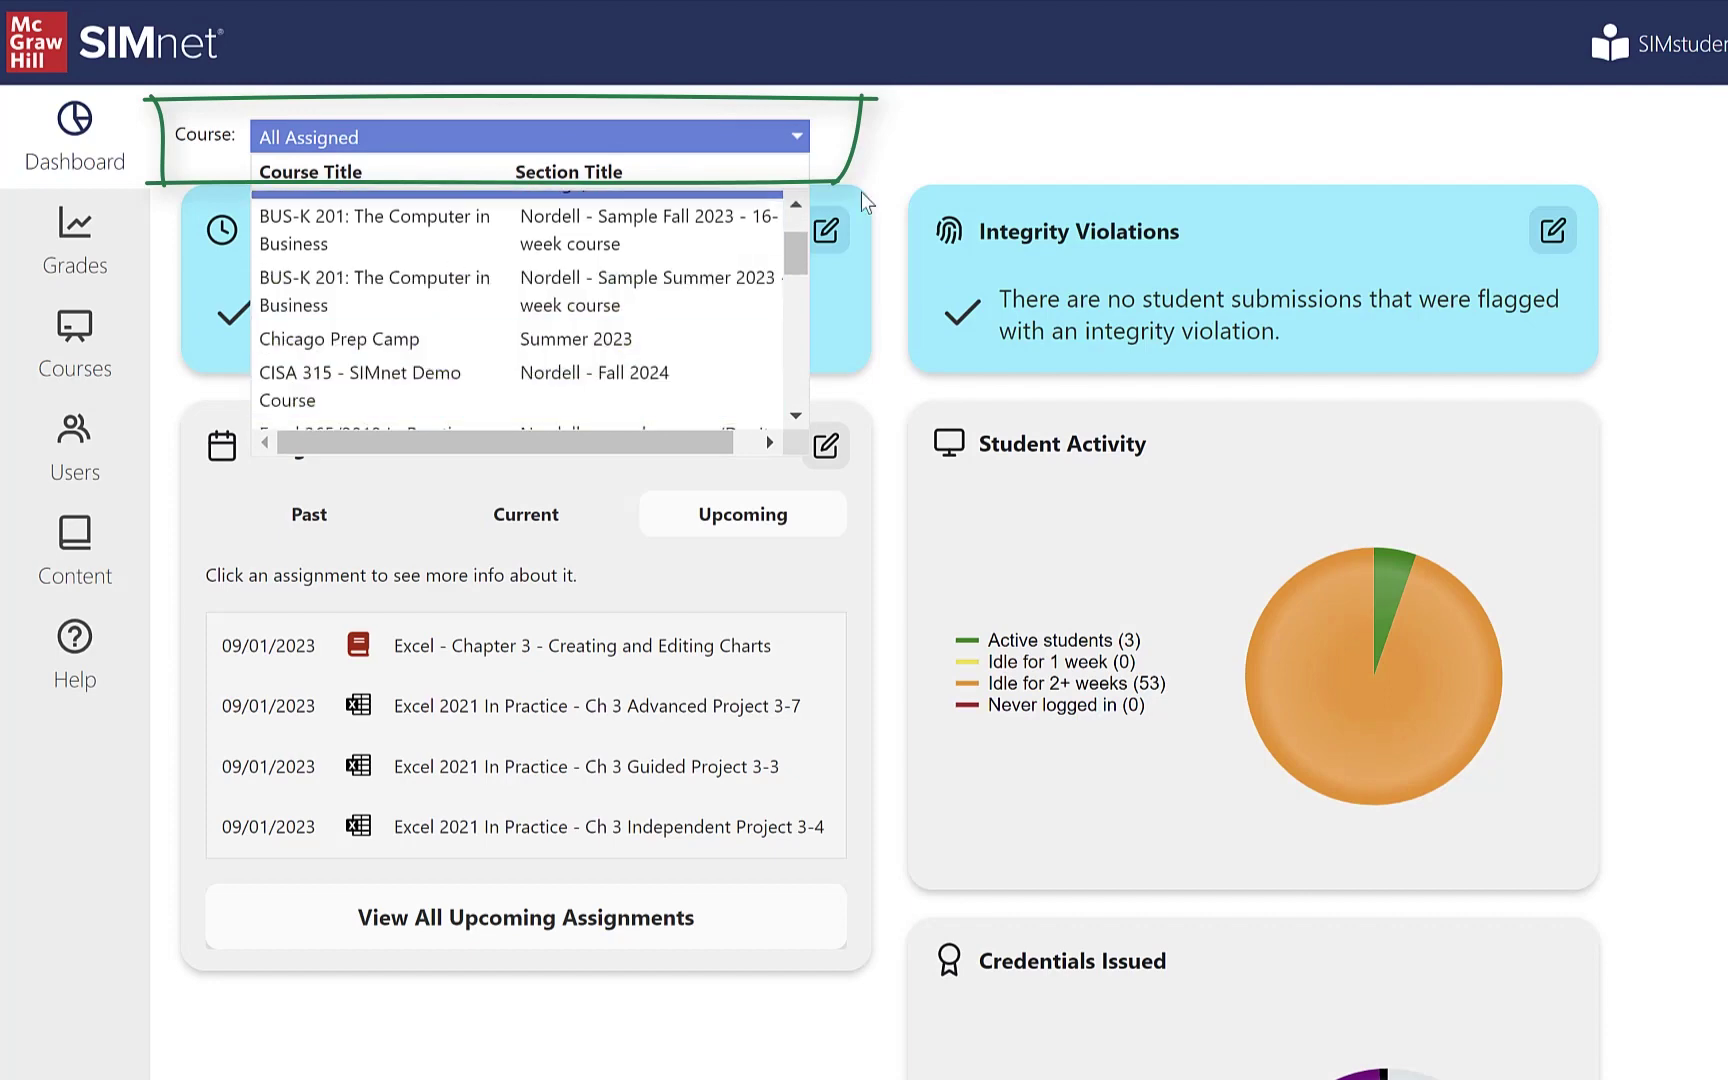
pyautogui.click(900, 160)
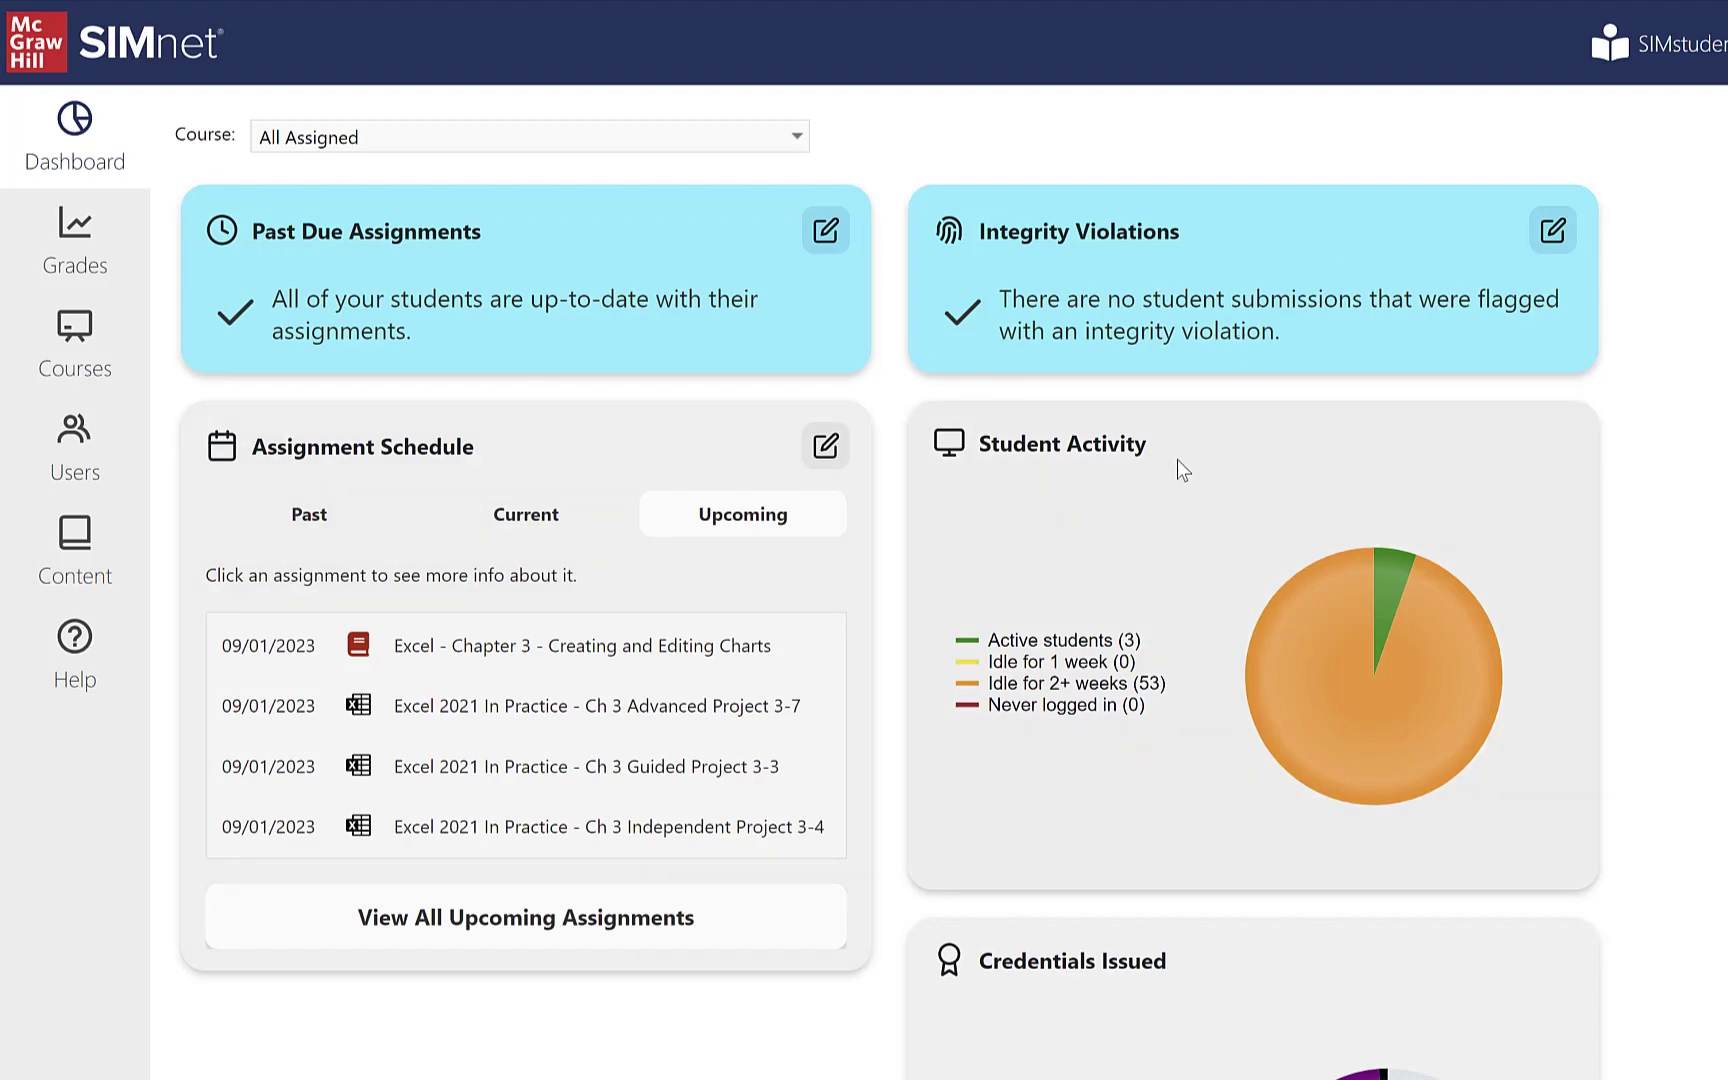
pyautogui.scroll(-3, 1177, 459)
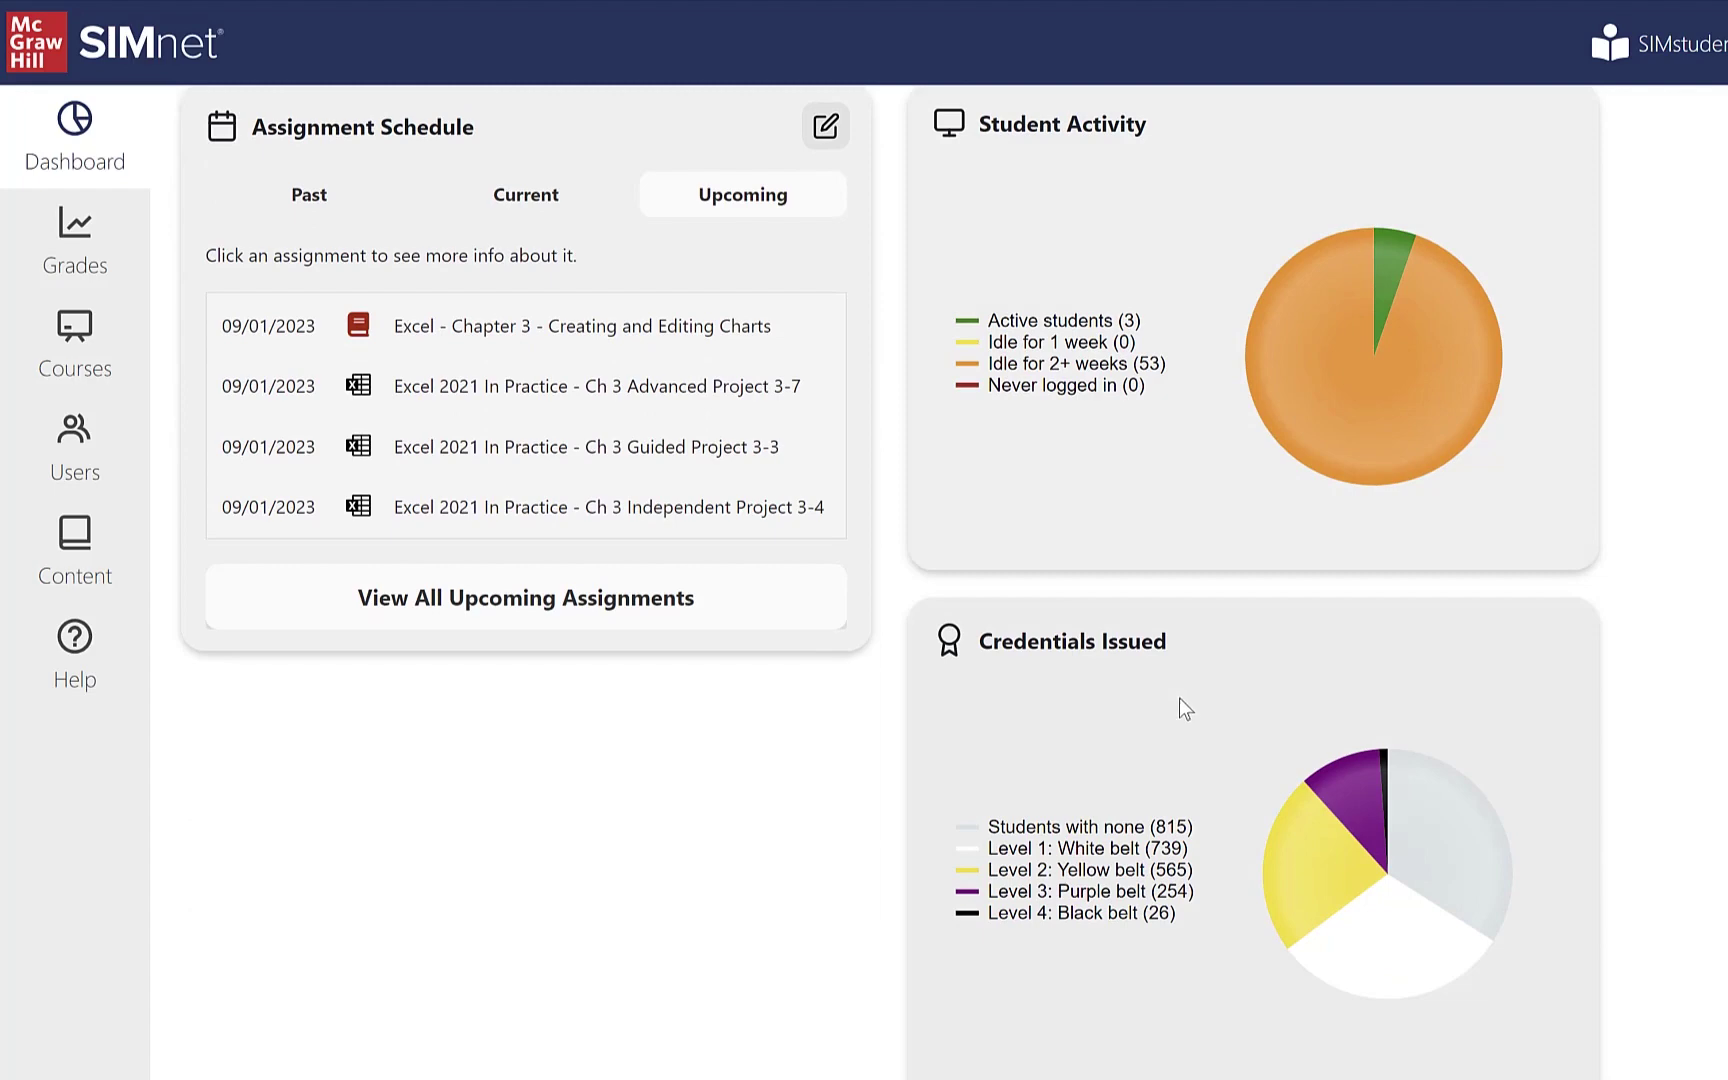
pyautogui.scroll(3, 1179, 698)
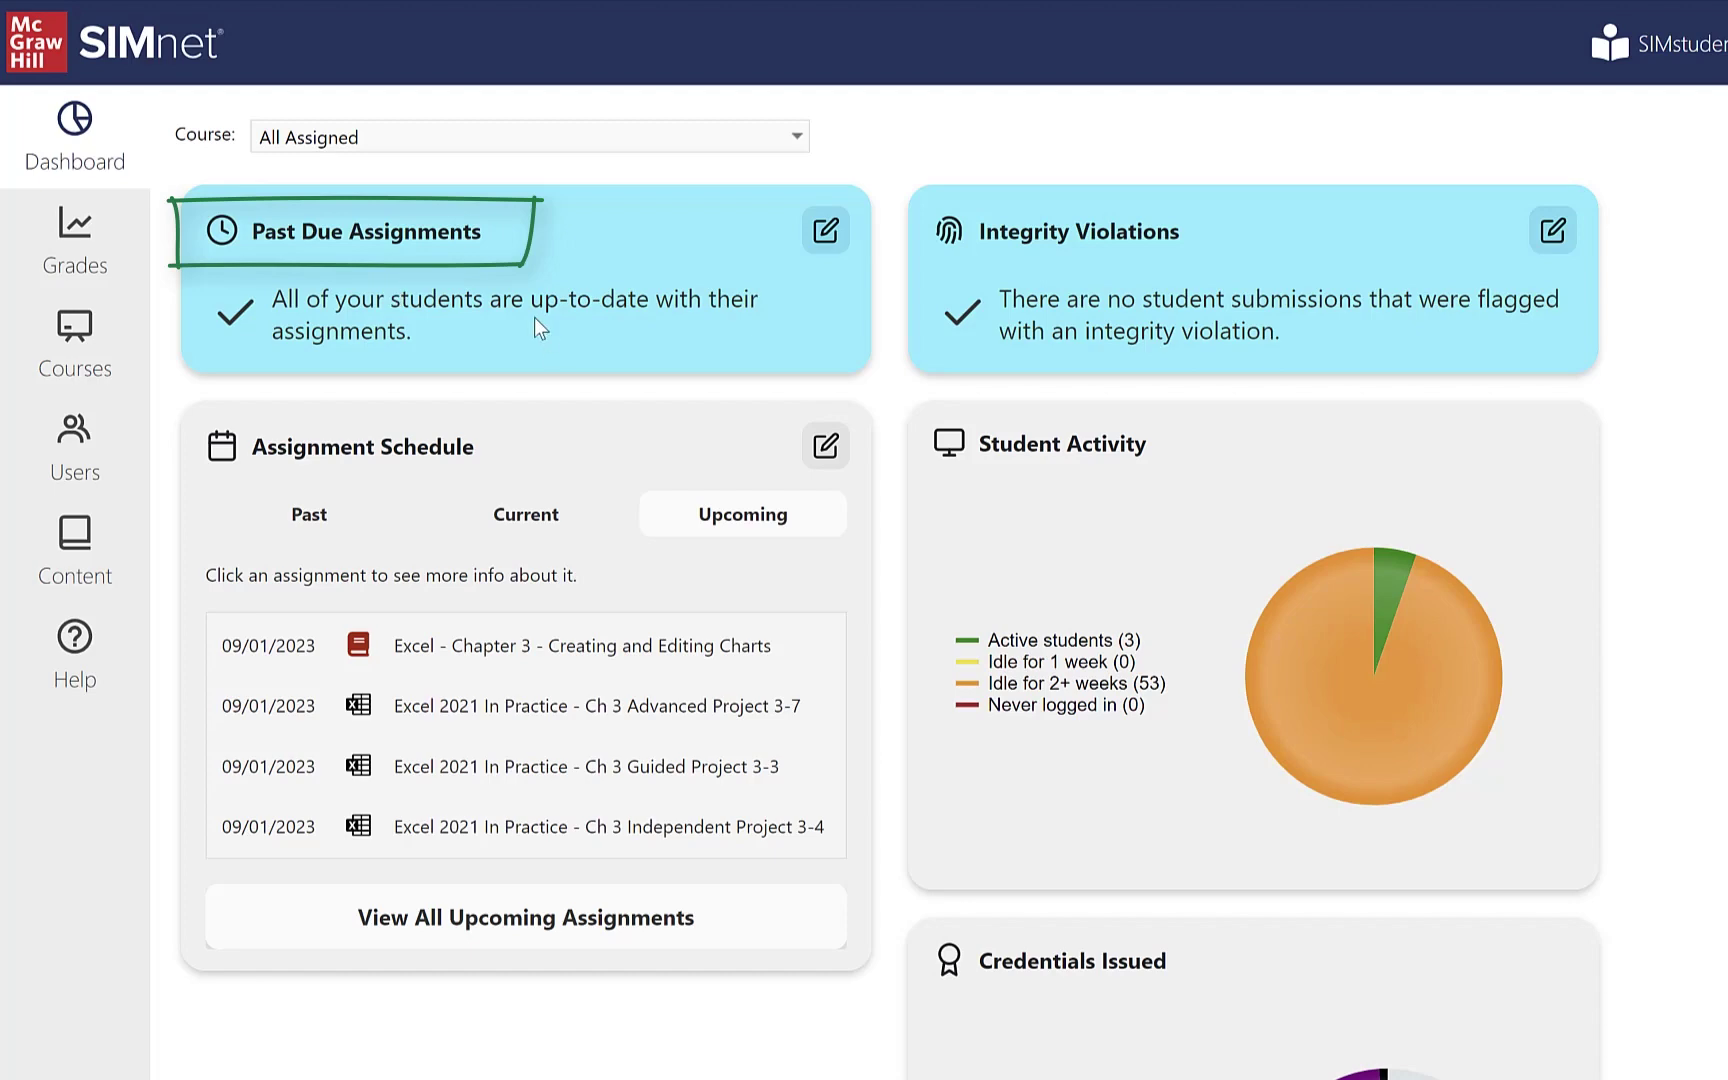
# Set the Past Due Preferences range to Show All and save it.
pyautogui.click(824, 235)
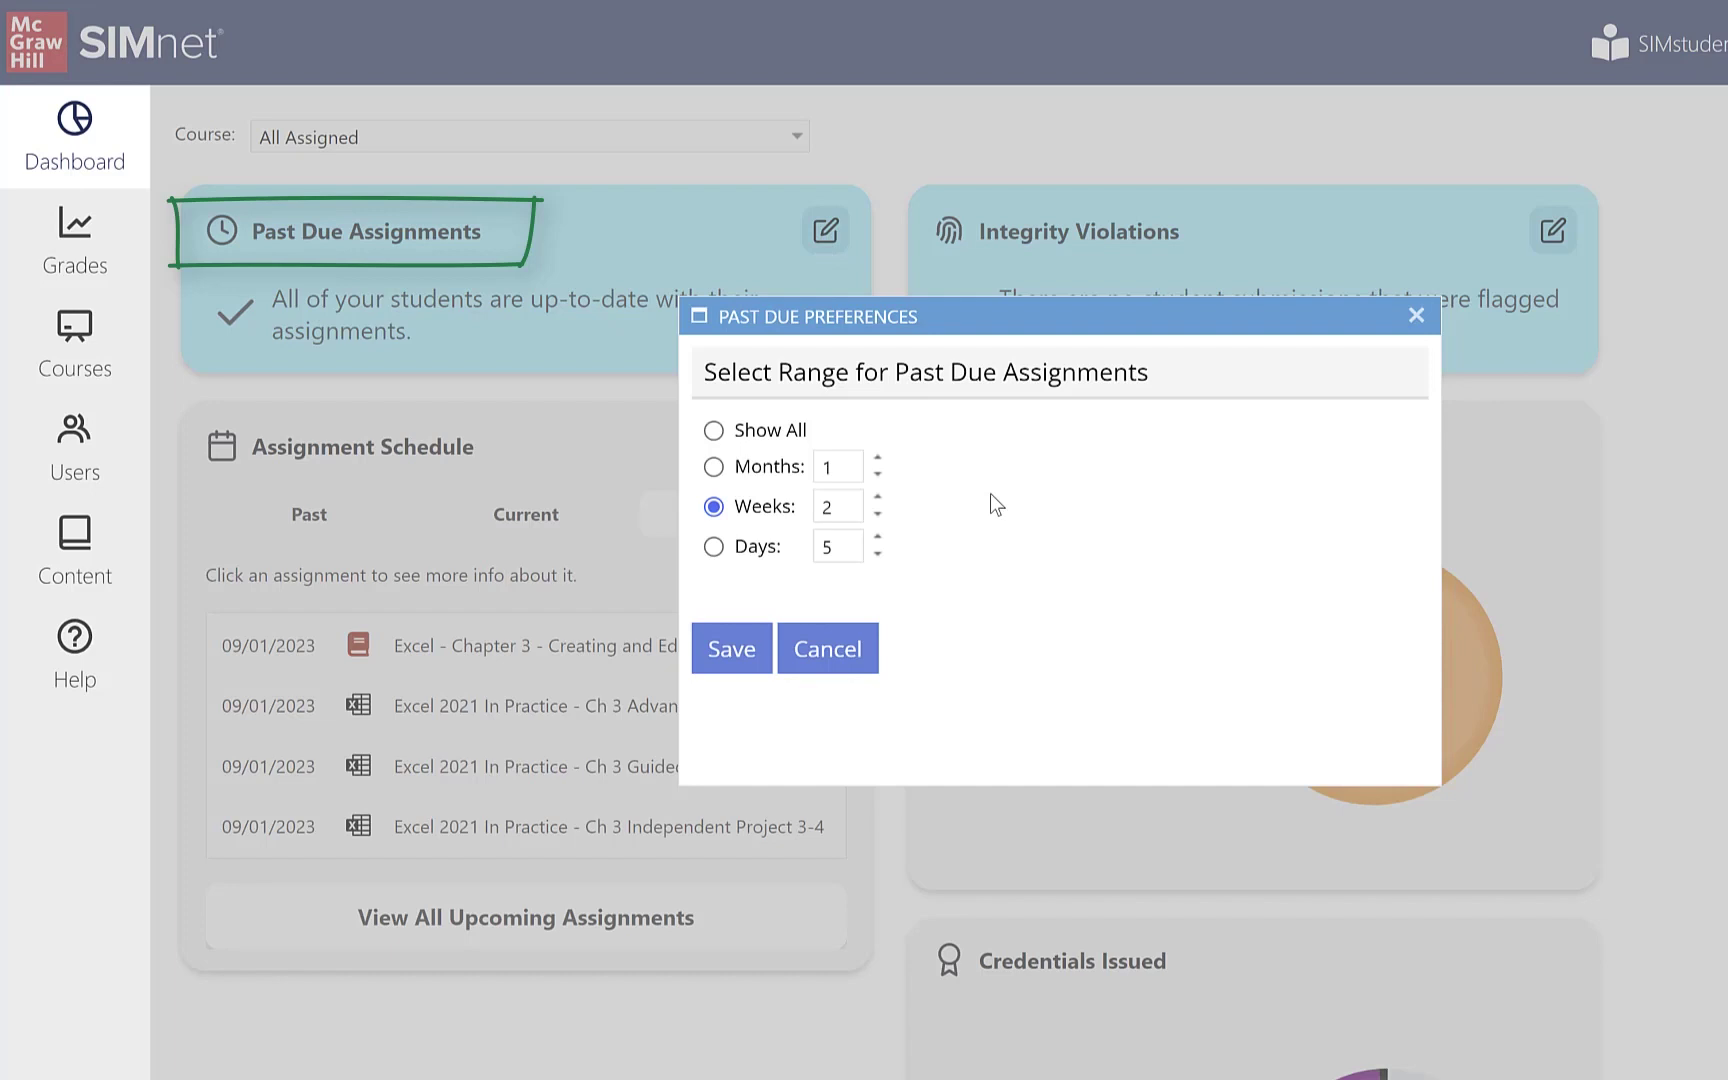
pyautogui.click(835, 468)
pyautogui.click(714, 432)
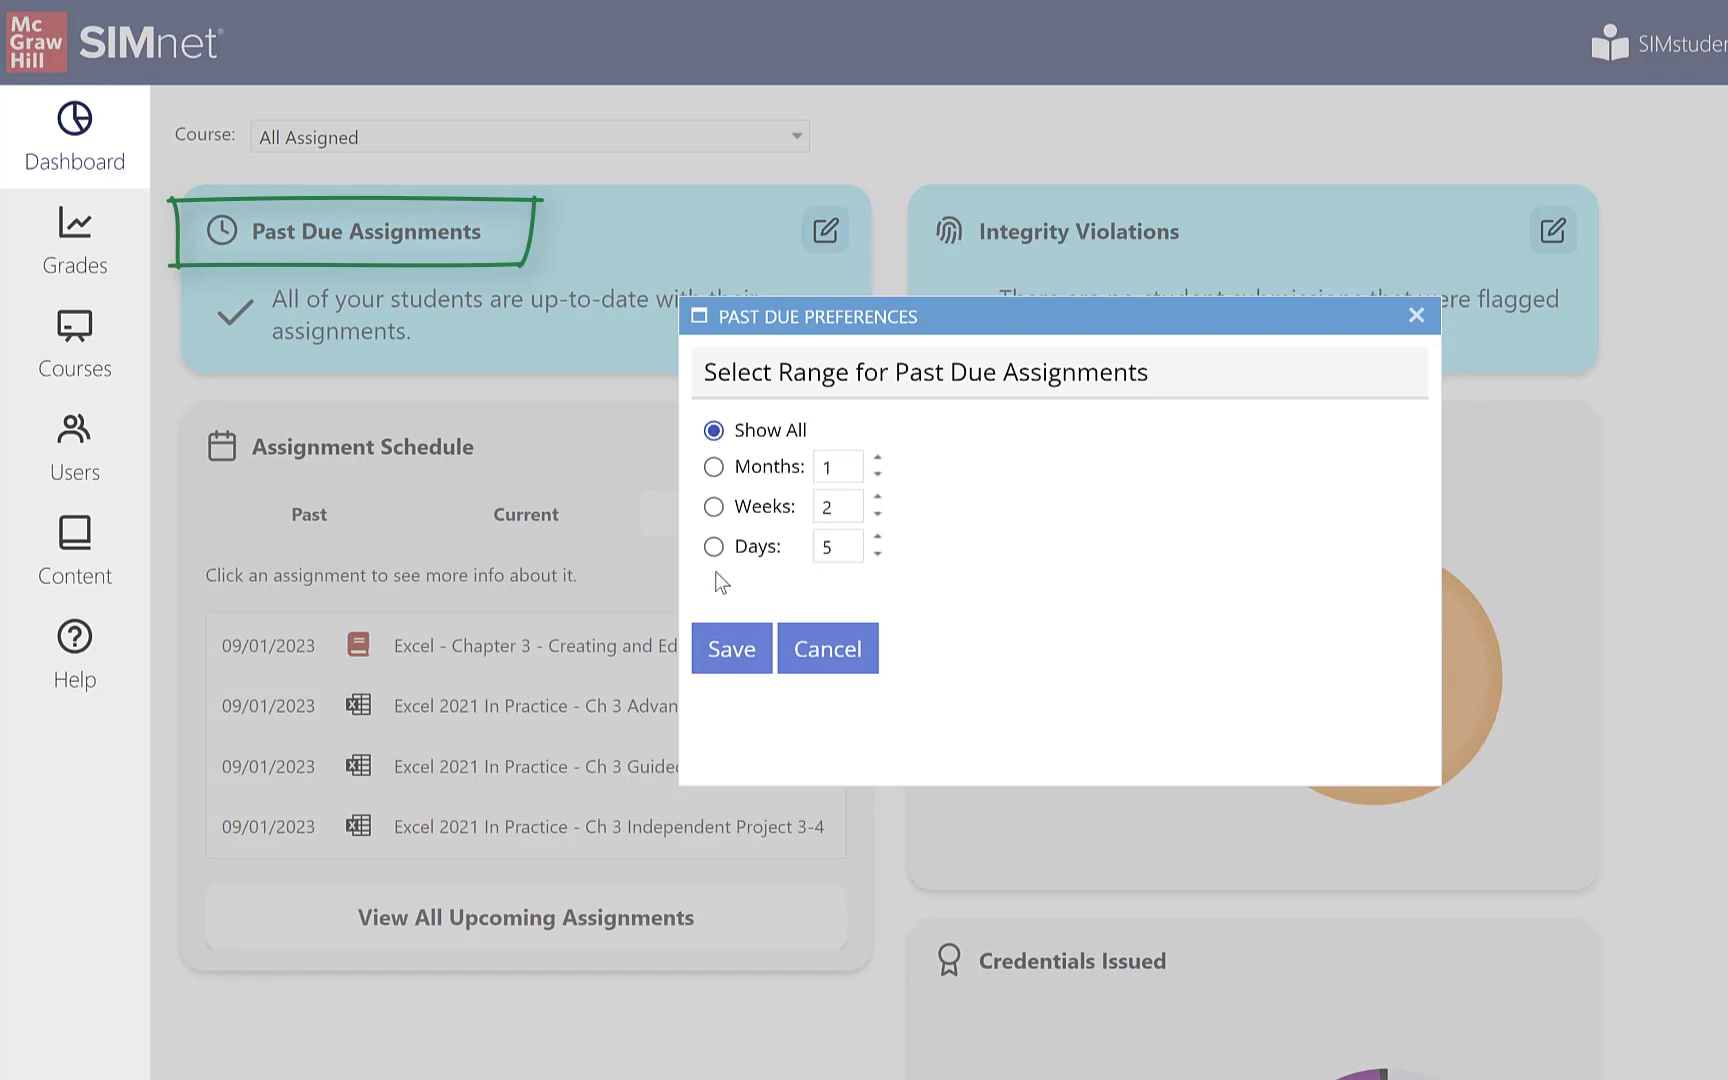
pyautogui.click(732, 668)
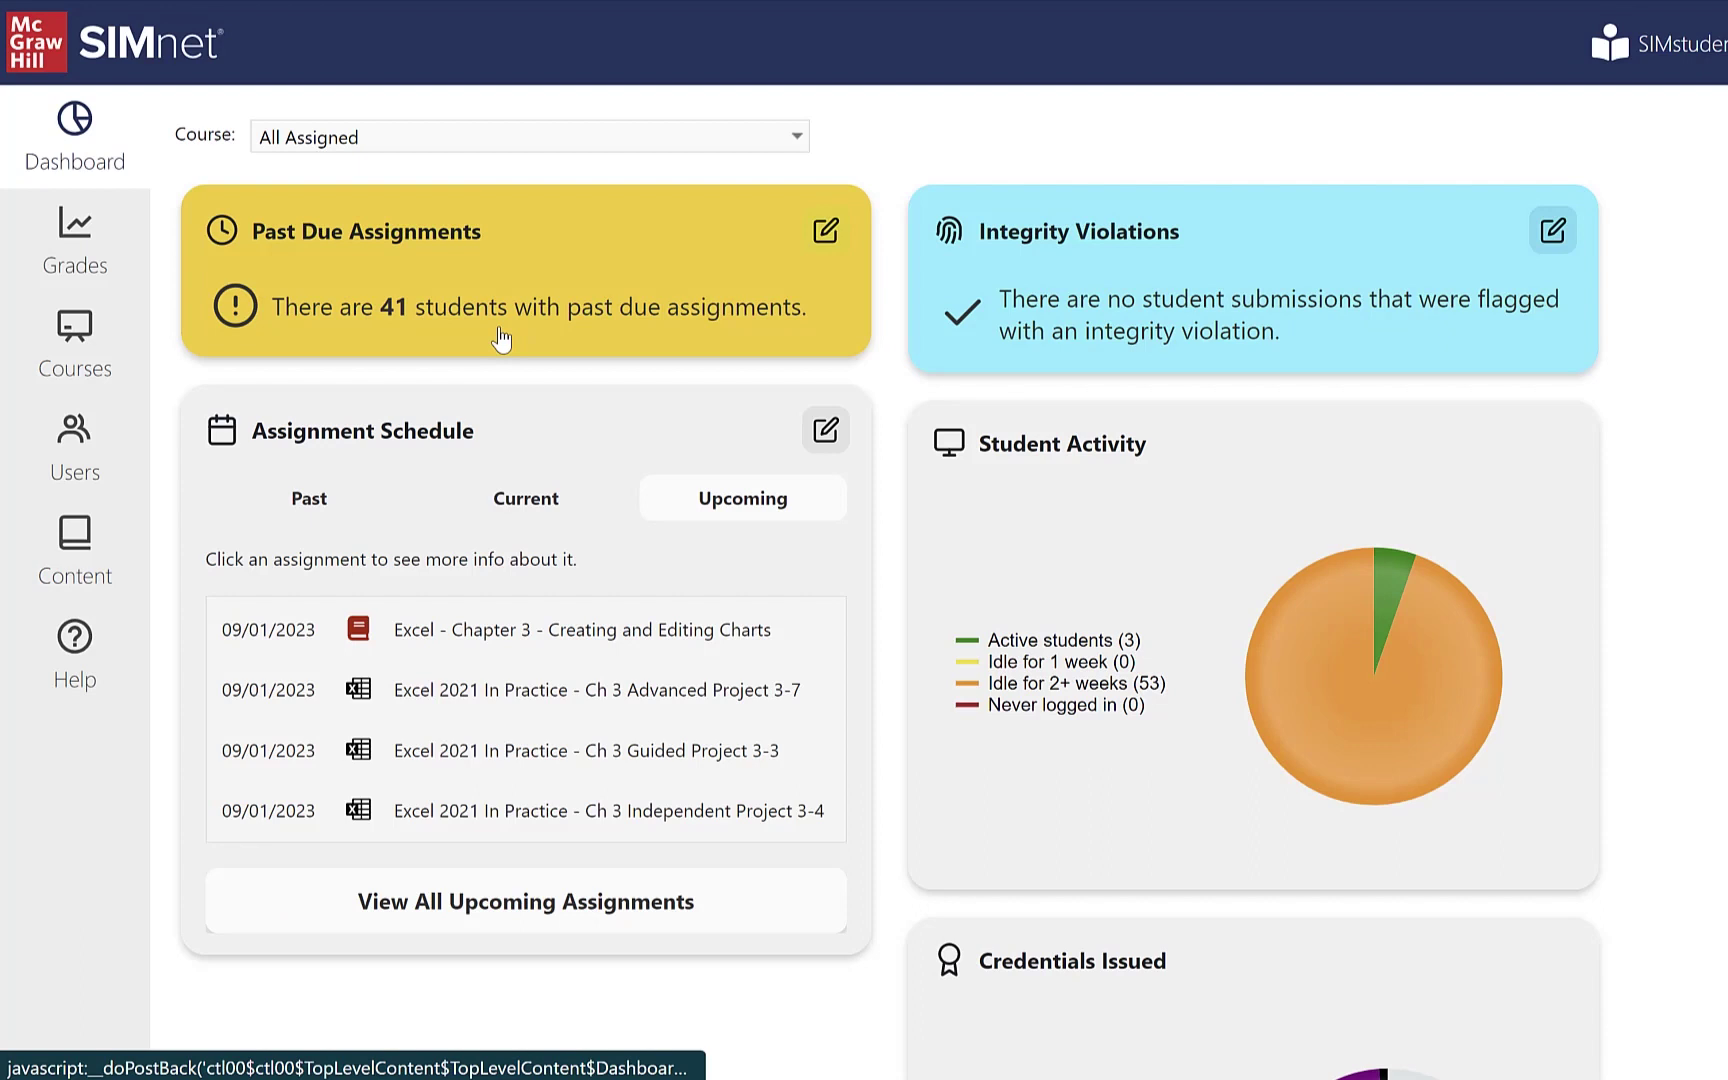
# Filter the dashboard to CISA 322 Spring 2023 (11566) and check its past-due preferences unchanged.
pyautogui.click(478, 134)
pyautogui.scroll(-3, 481, 262)
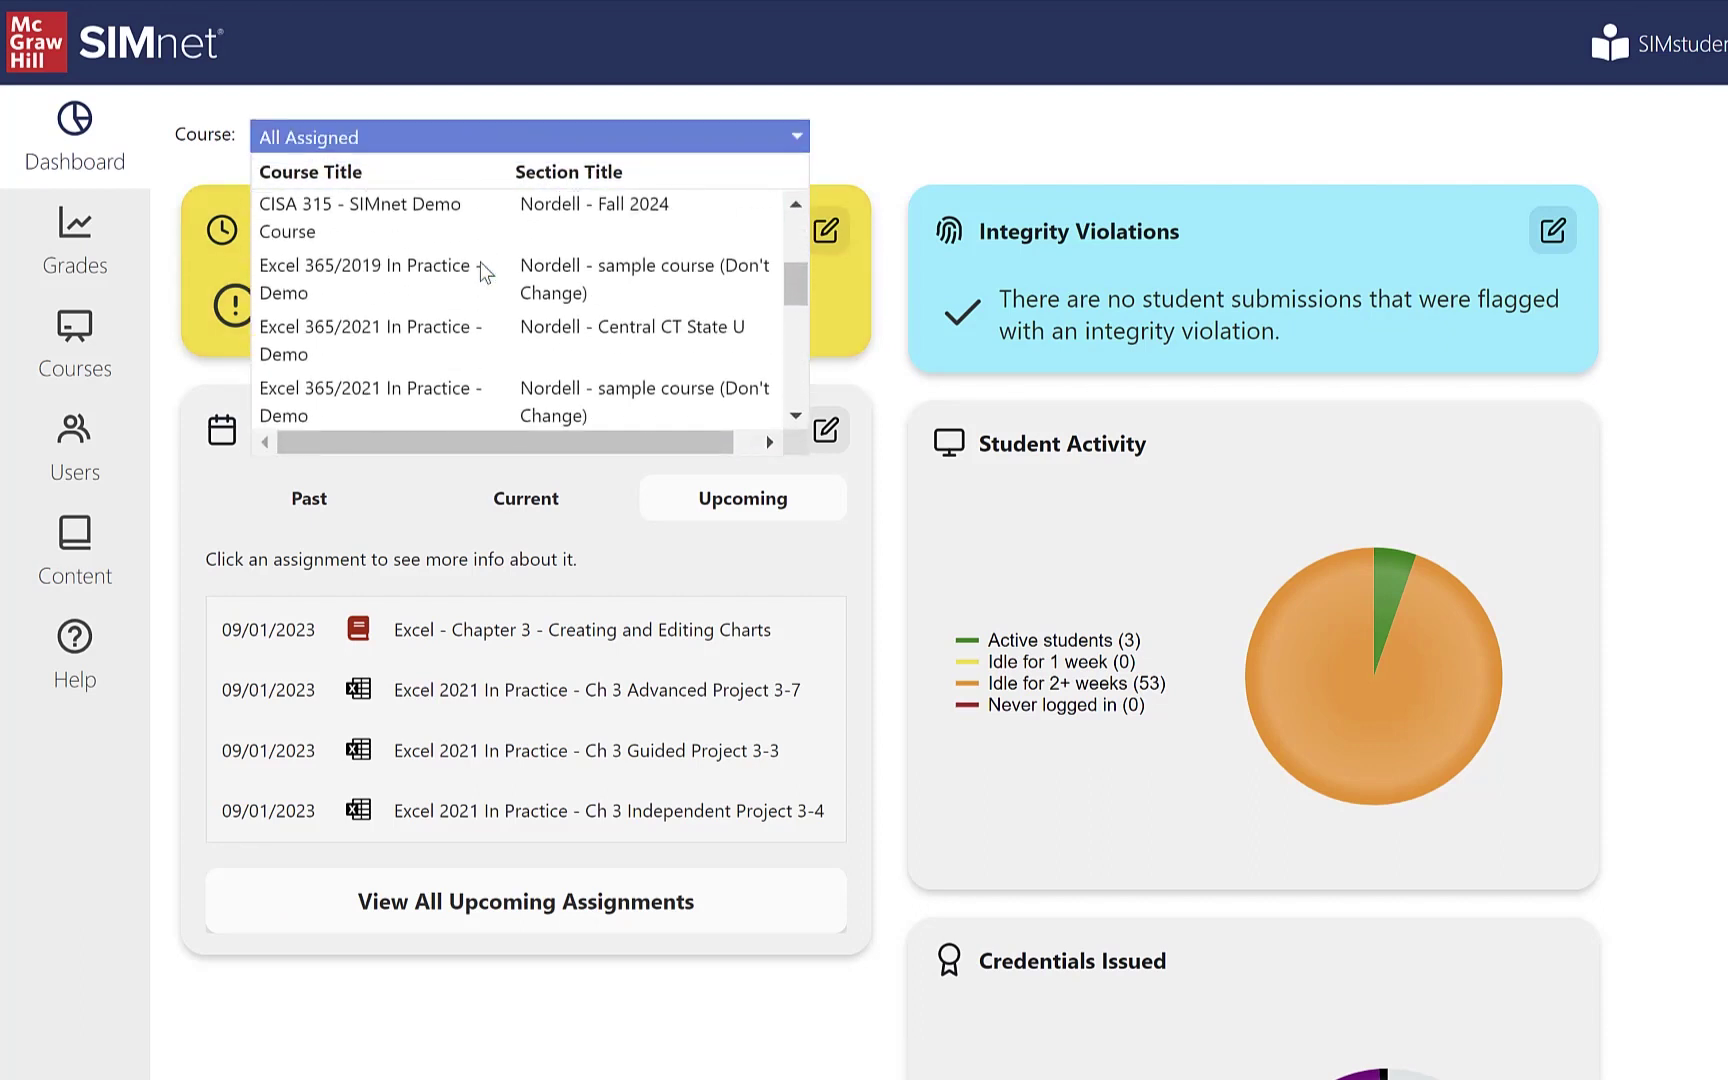
pyautogui.scroll(-3, 481, 268)
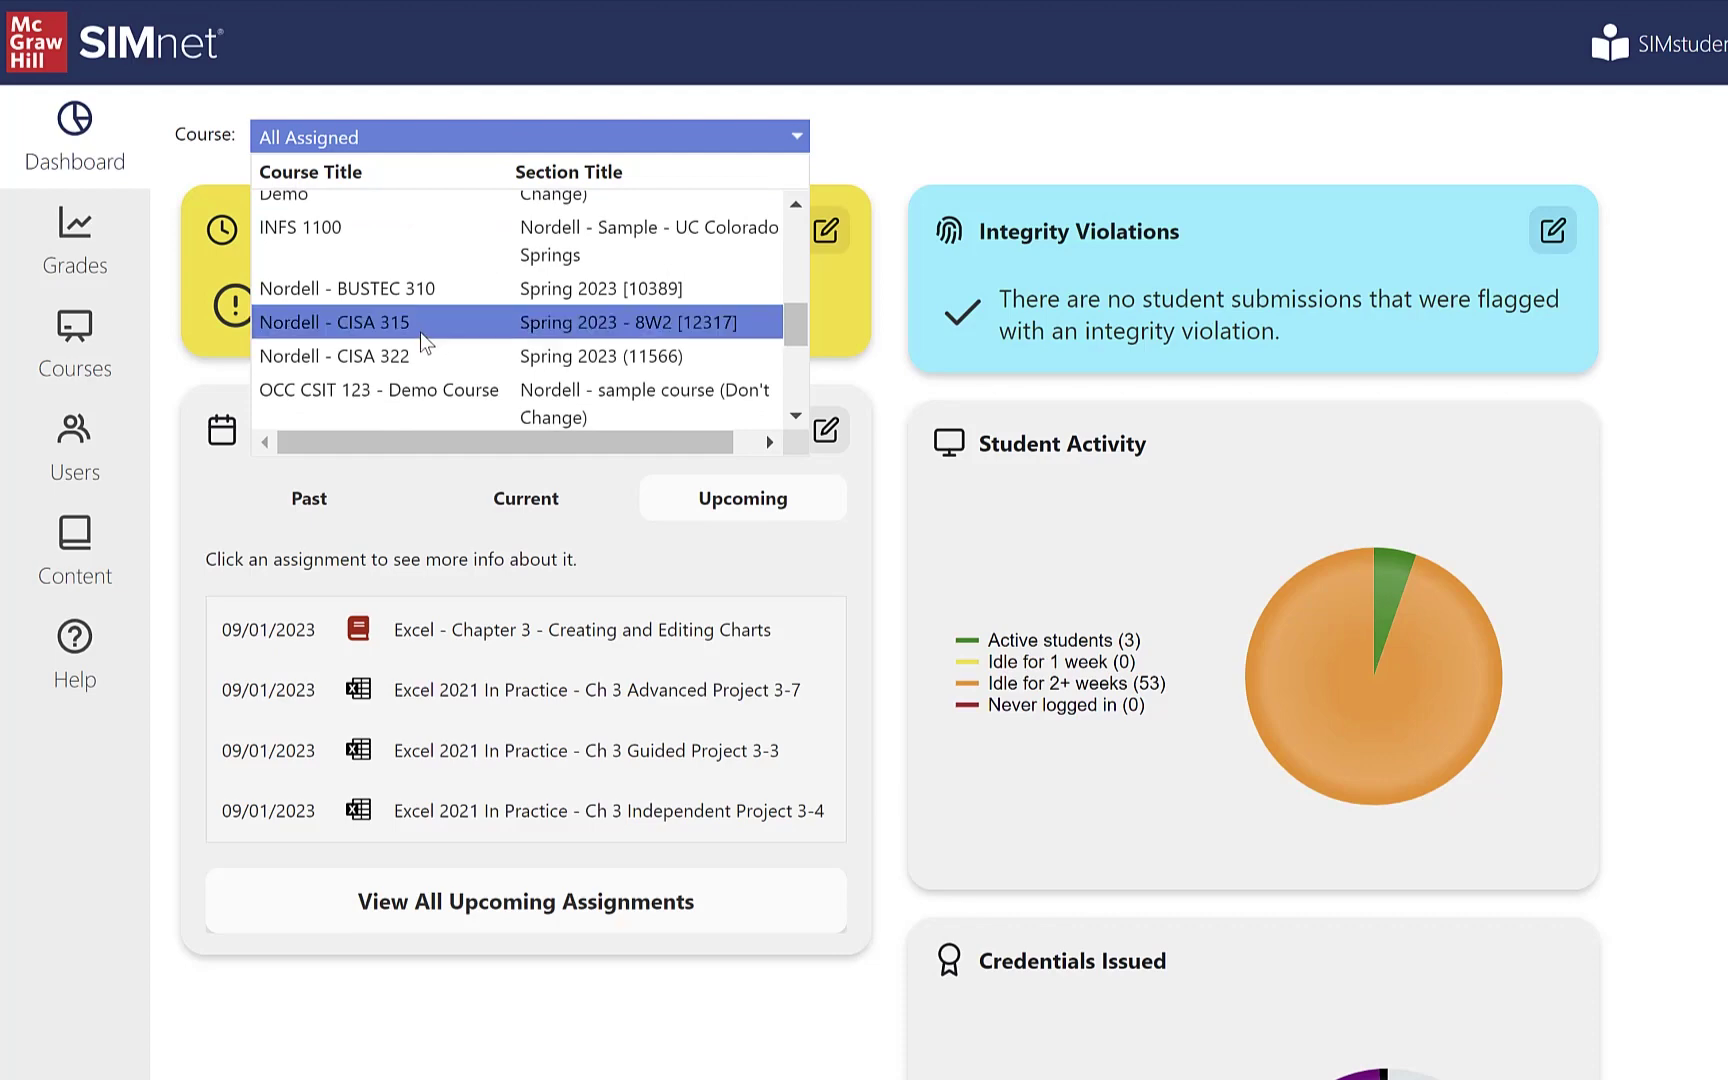
pyautogui.click(412, 350)
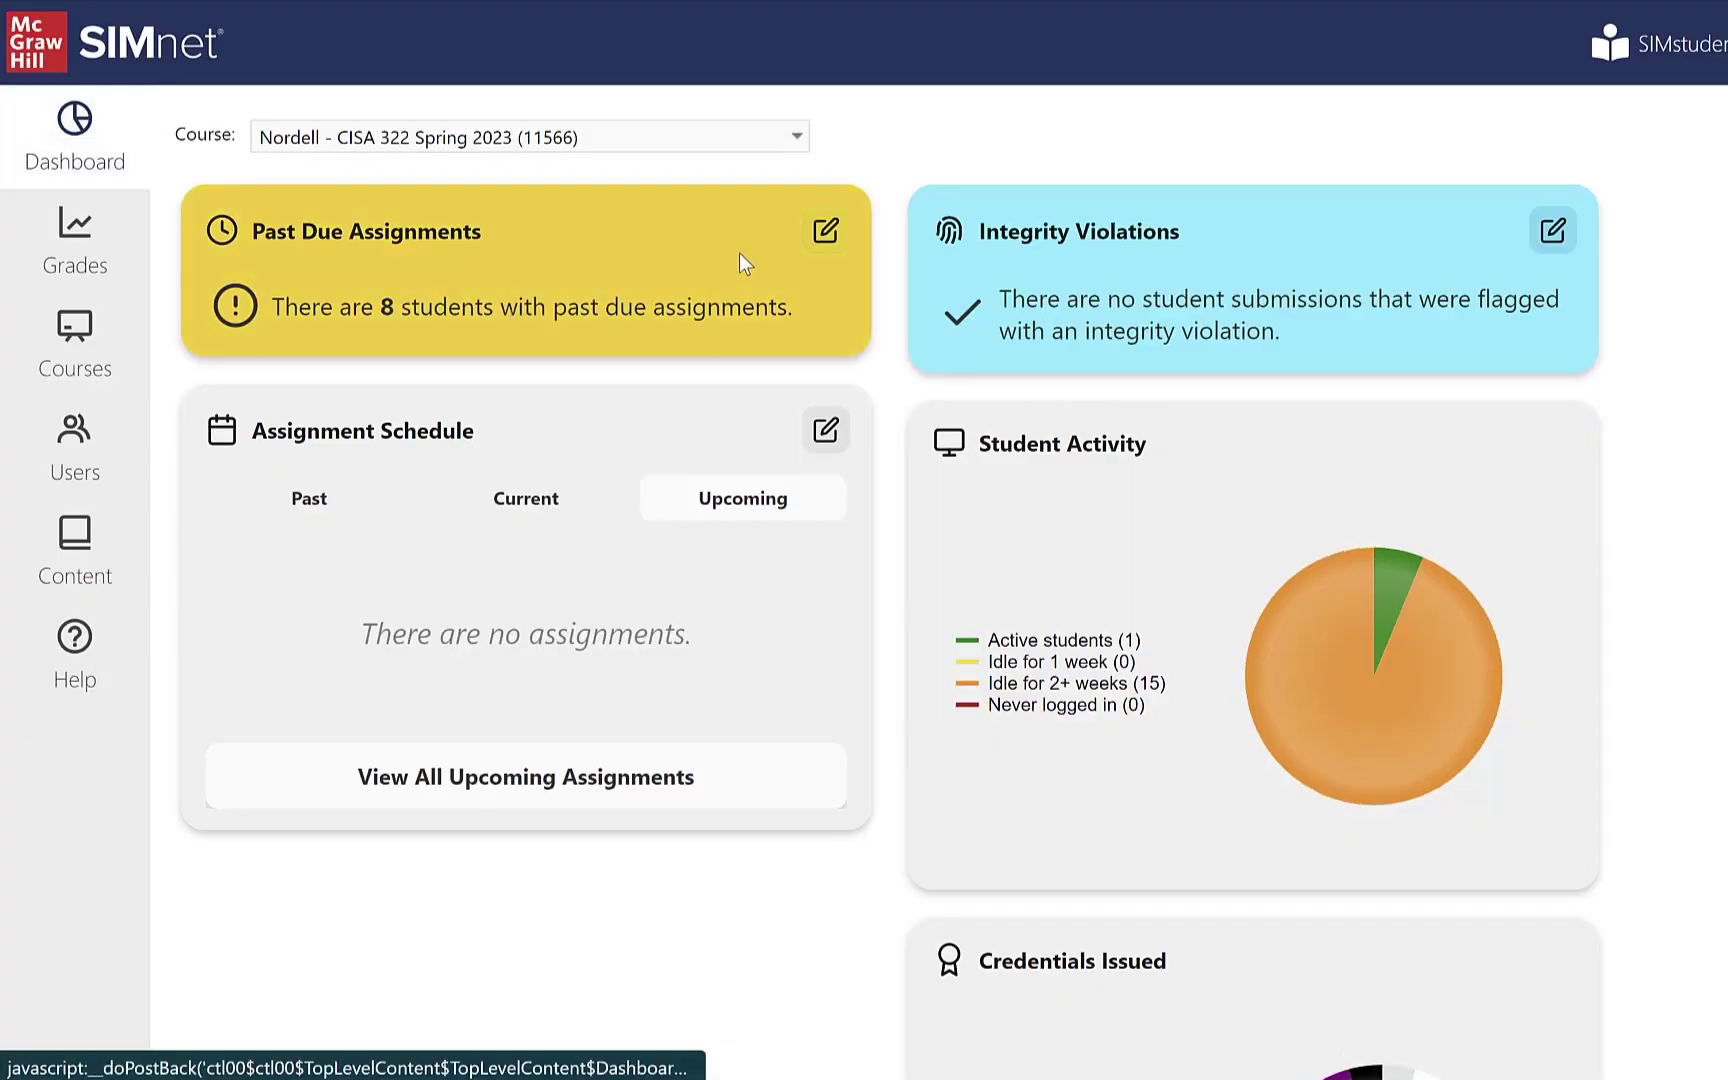
pyautogui.click(824, 236)
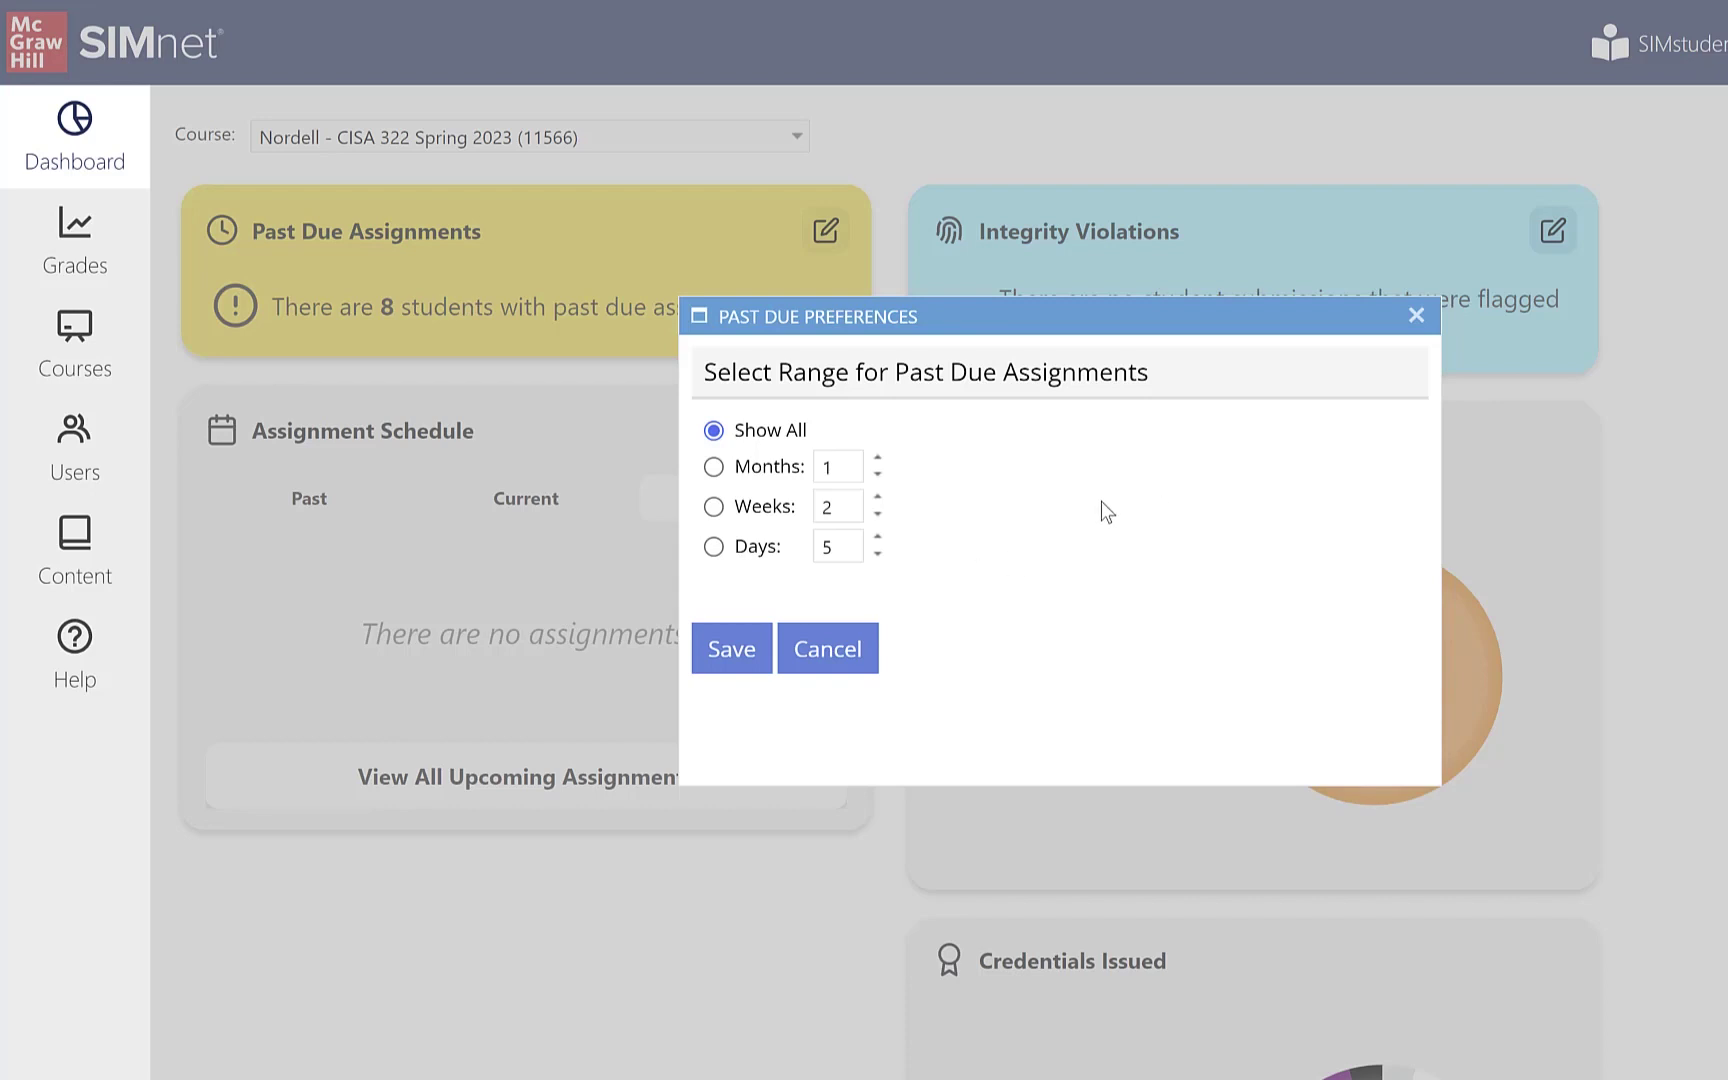
pyautogui.click(1416, 316)
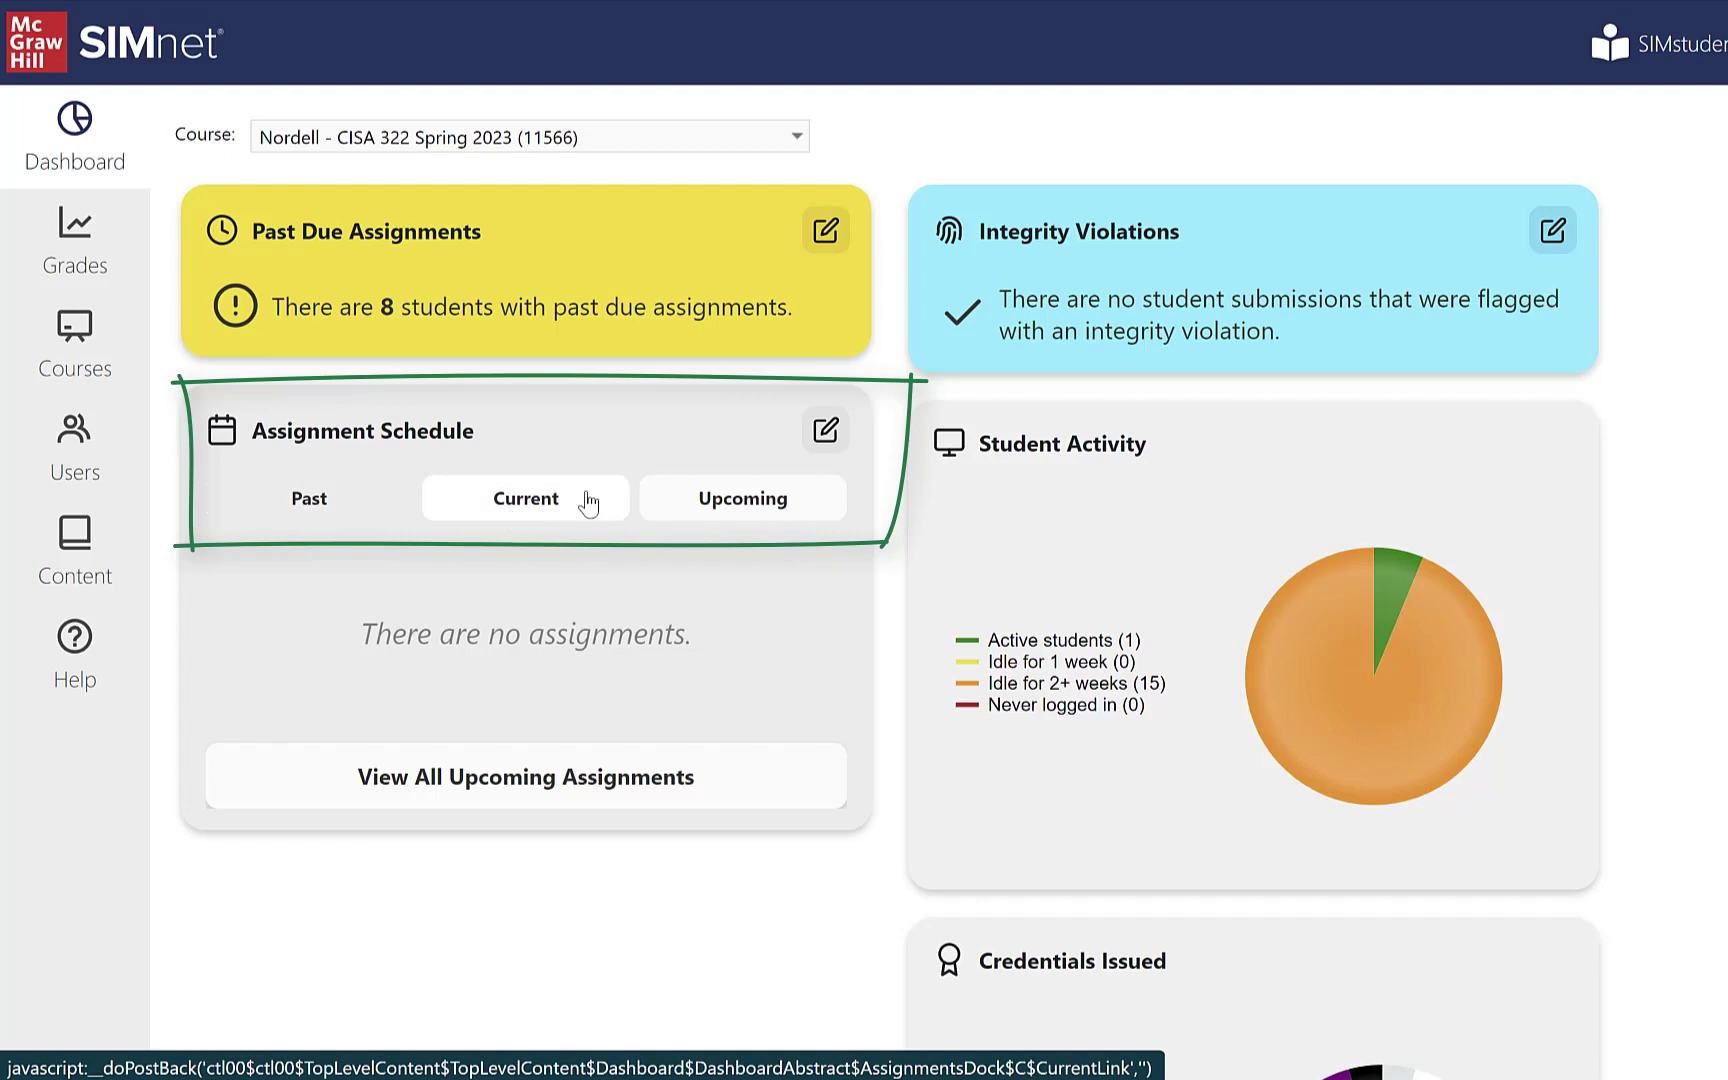
# Filter the dashboard to the Chicago Prep Camp Summer 2023 course.
pyautogui.click(564, 132)
pyautogui.scroll(3, 502, 302)
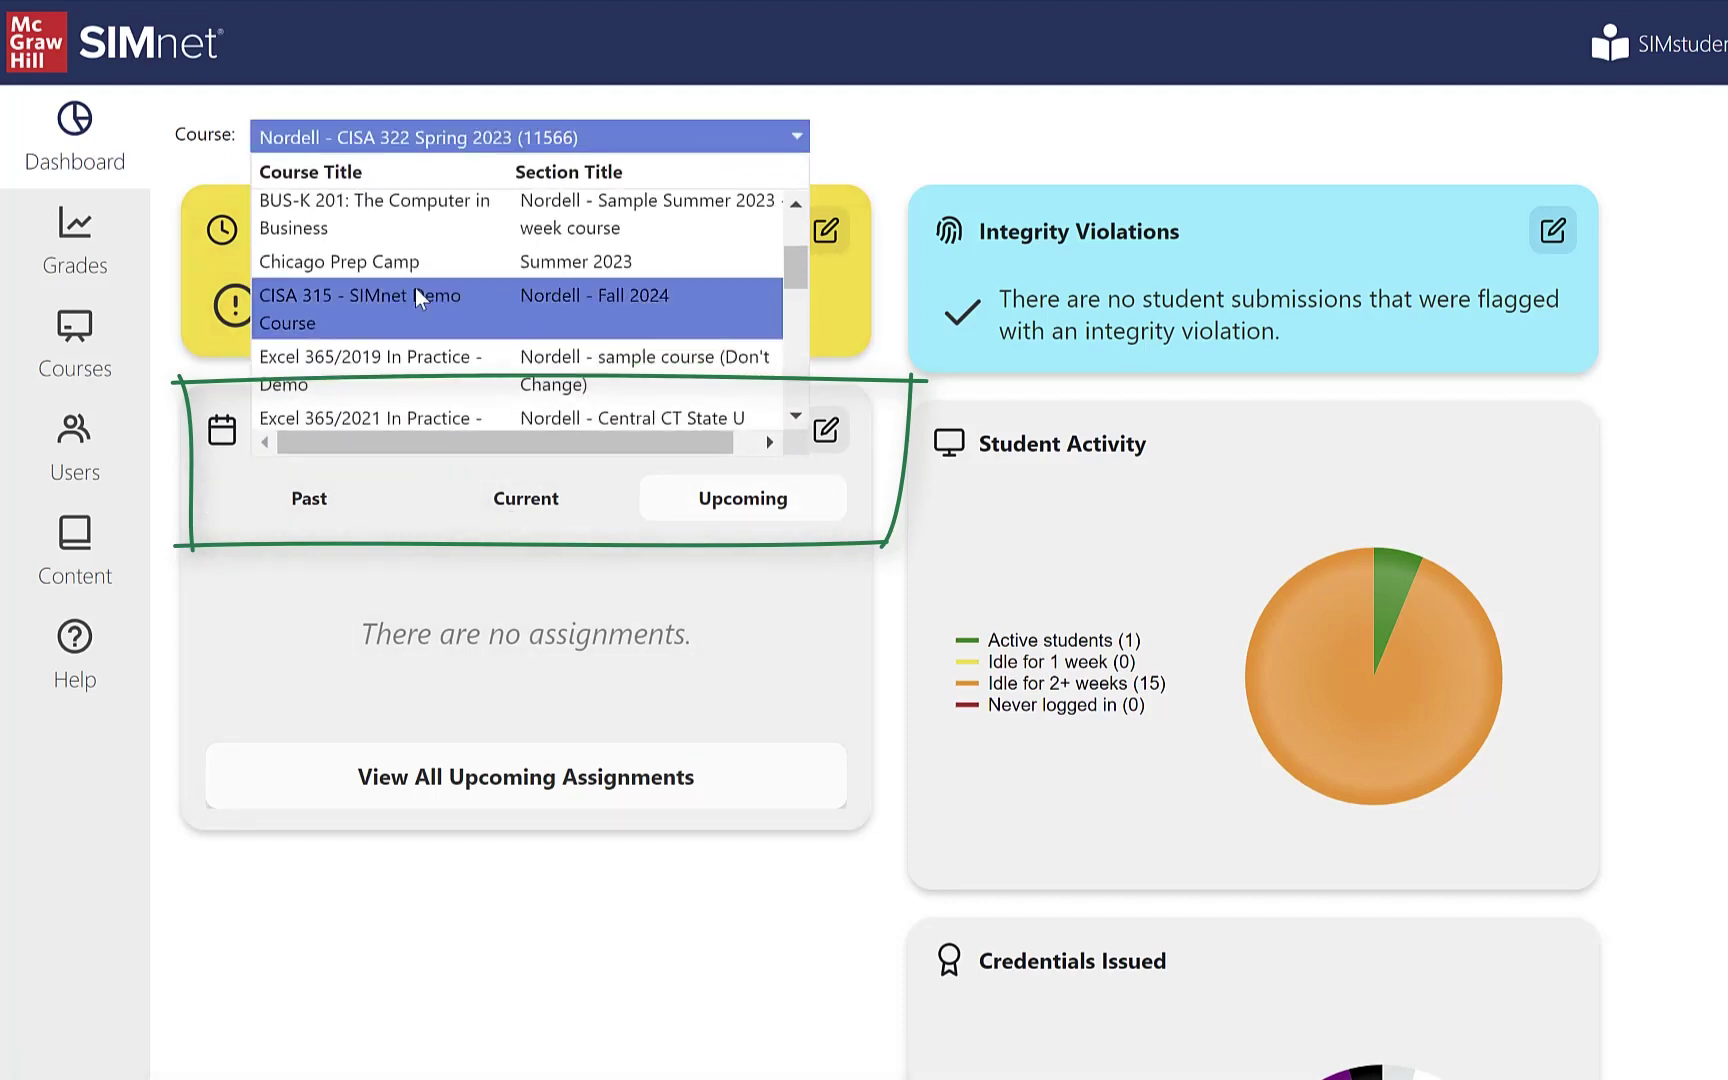
pyautogui.click(440, 268)
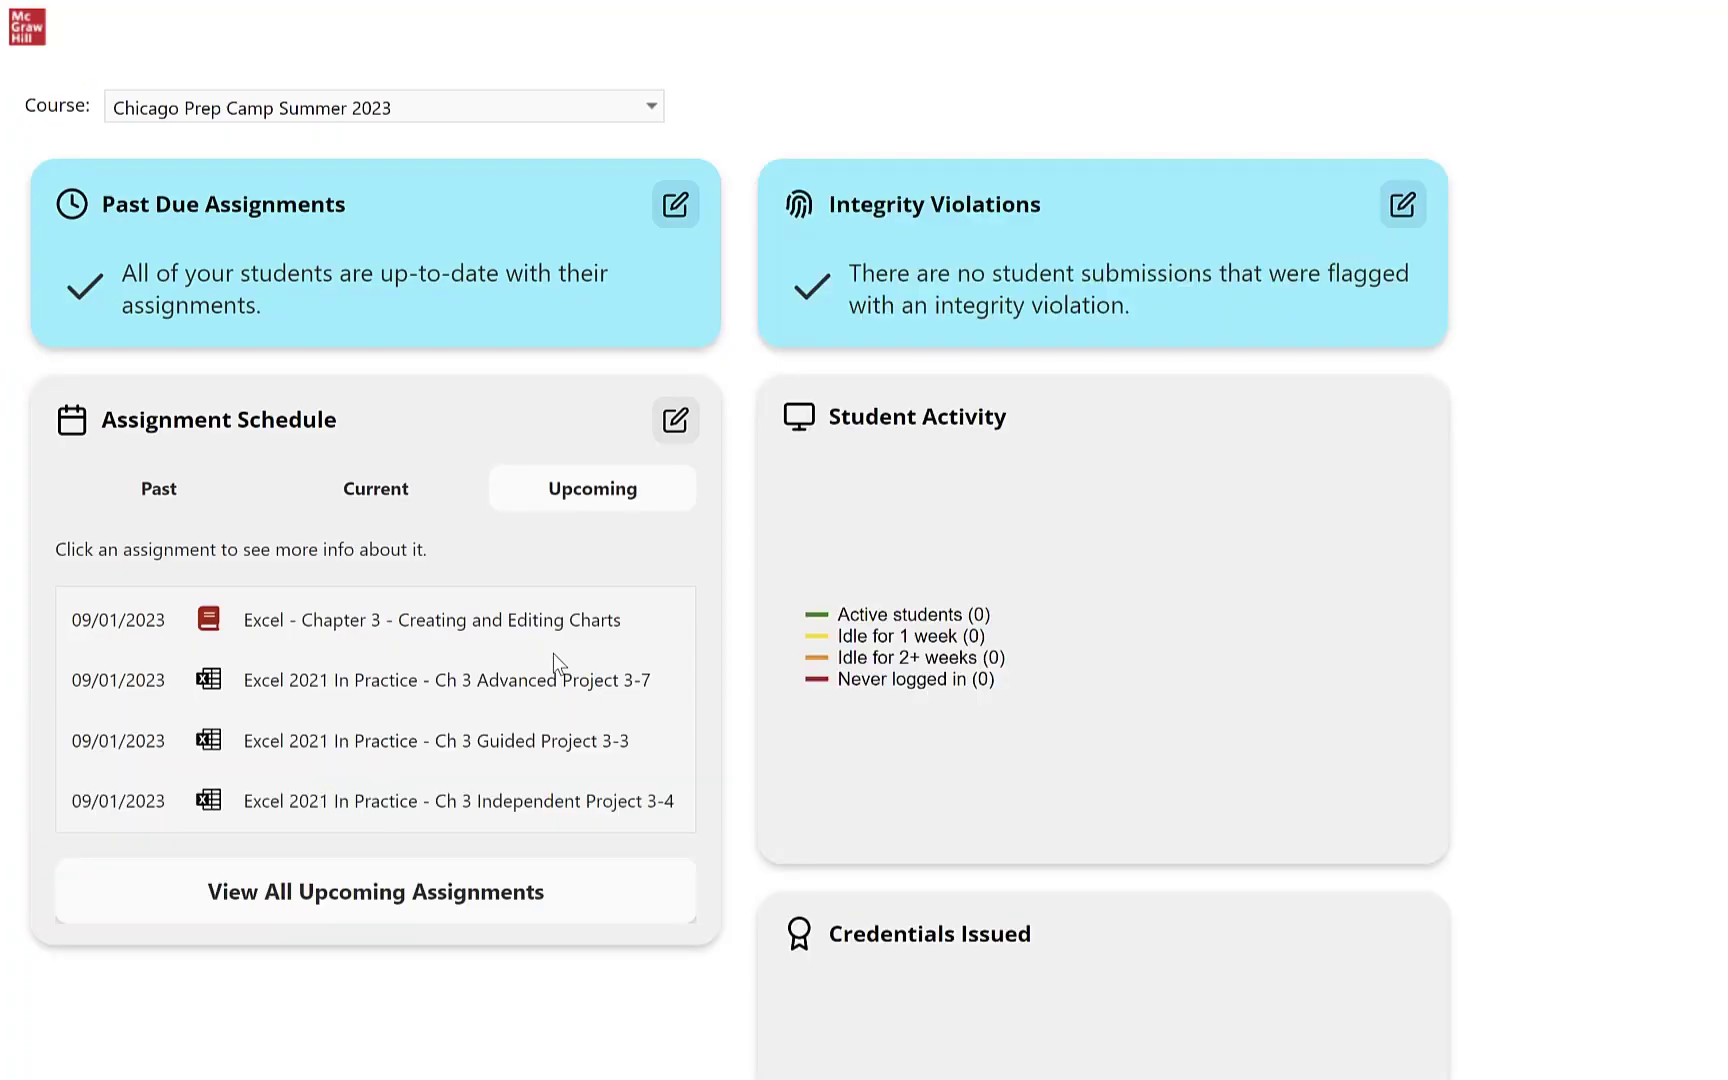
pyautogui.scroll(-2, 535, 140)
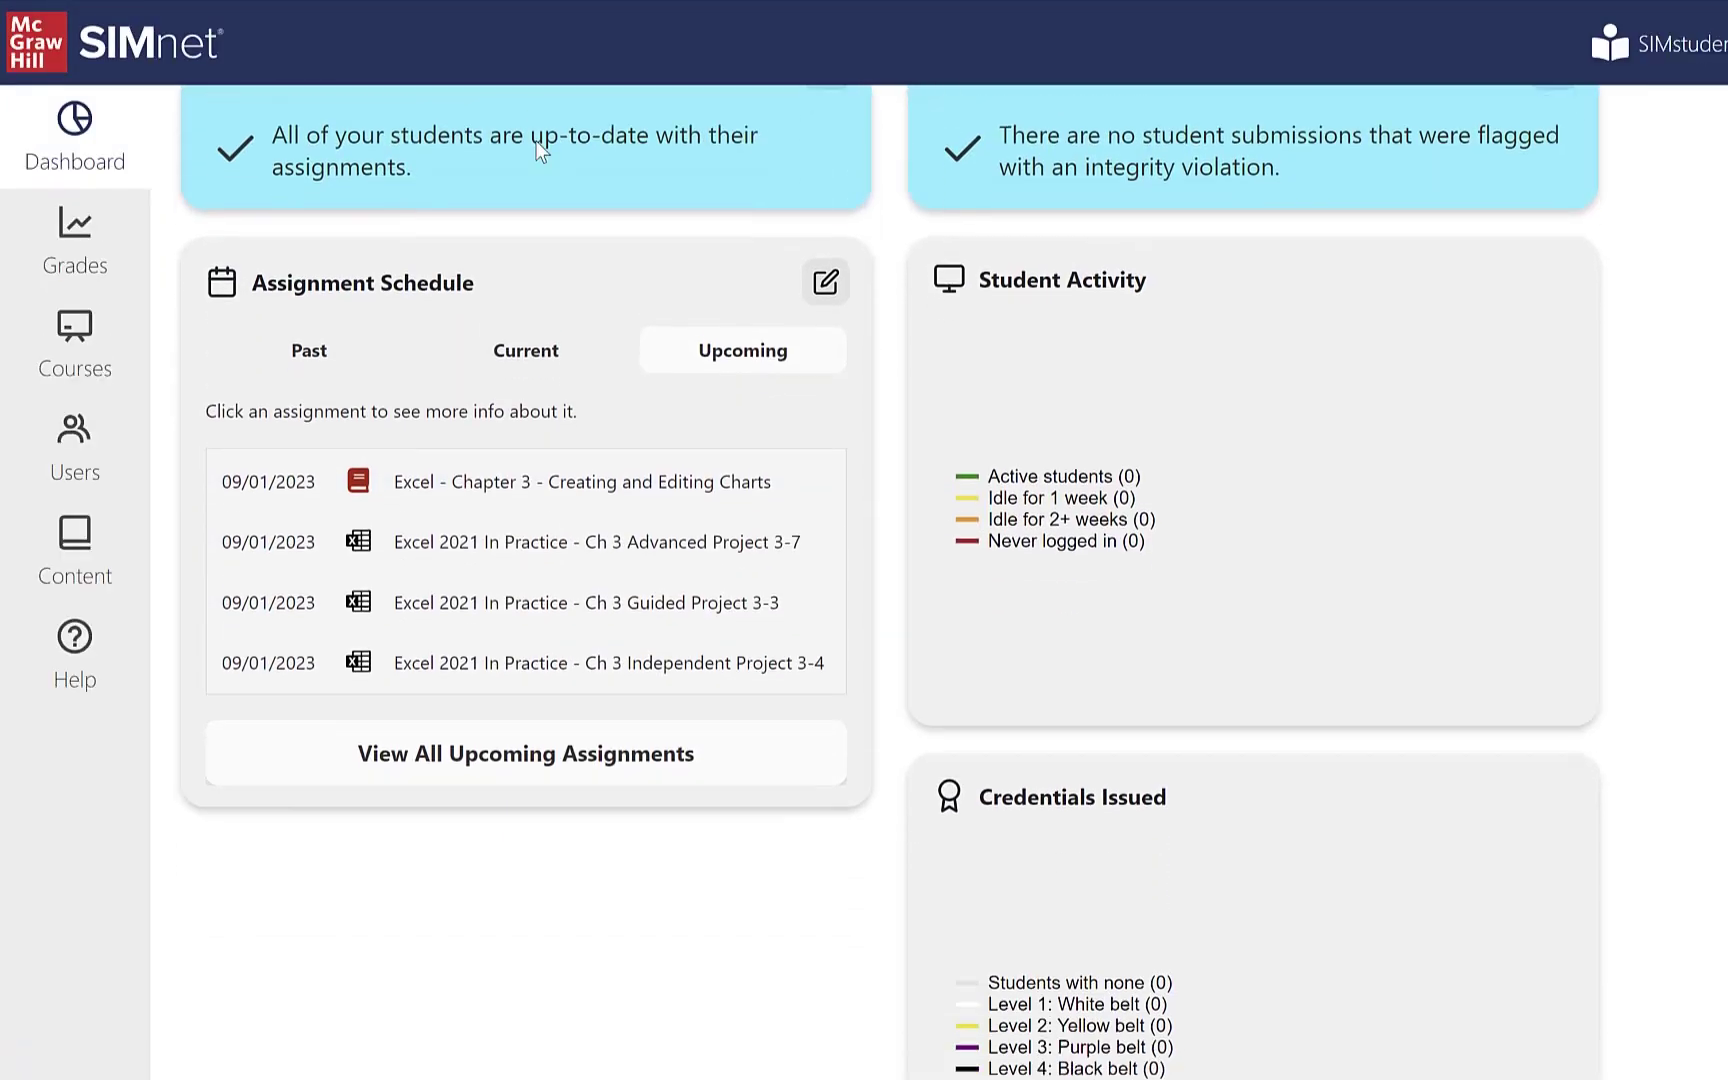
pyautogui.scroll(2, 620, 430)
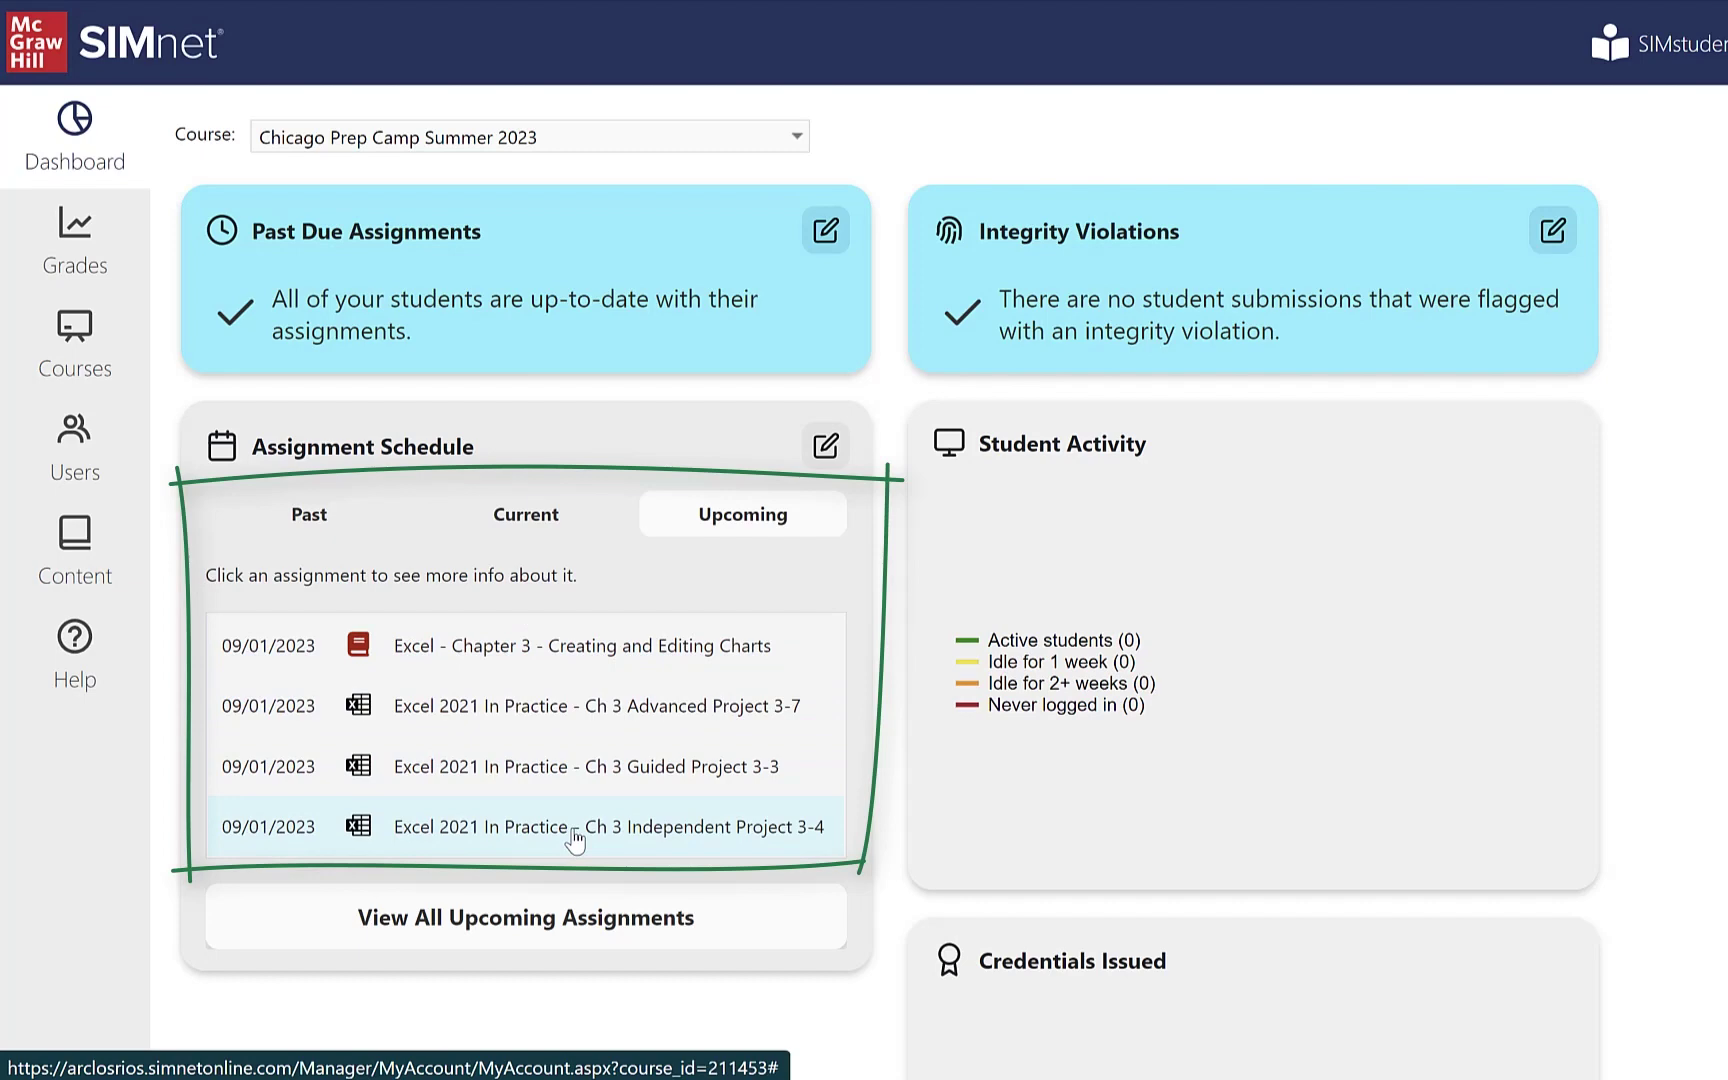
pyautogui.click(574, 538)
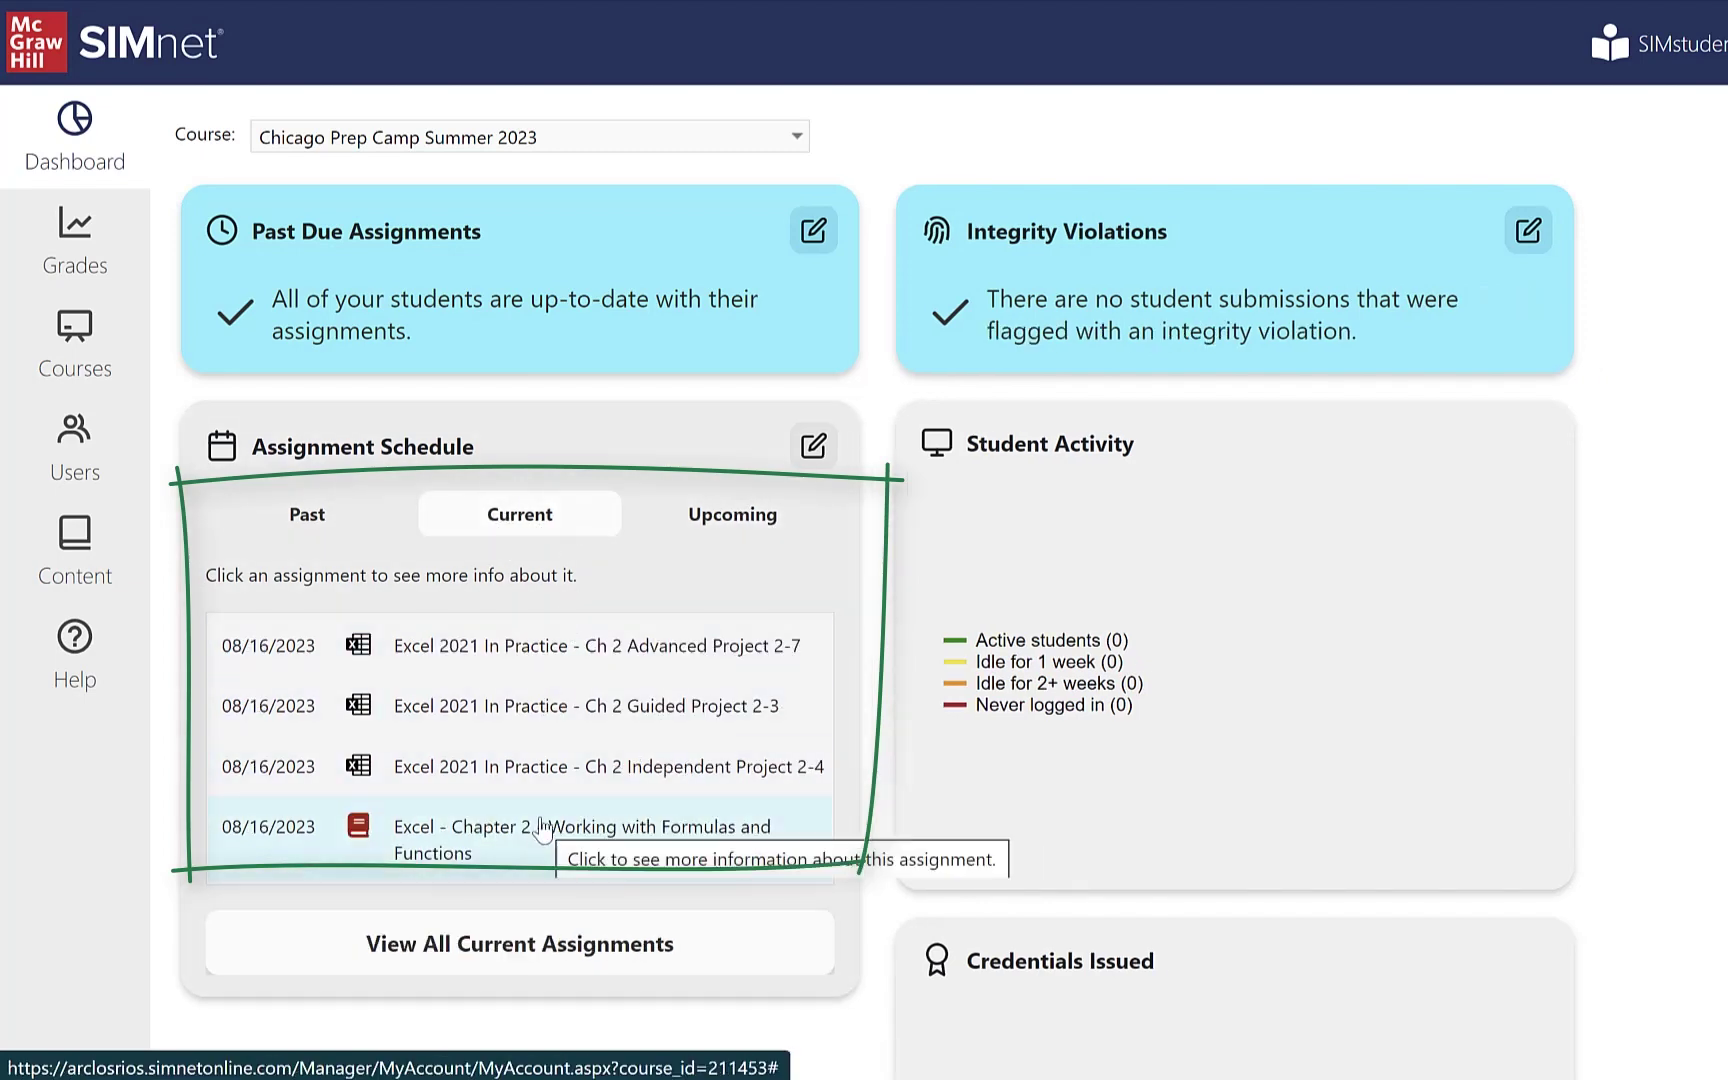
pyautogui.click(350, 530)
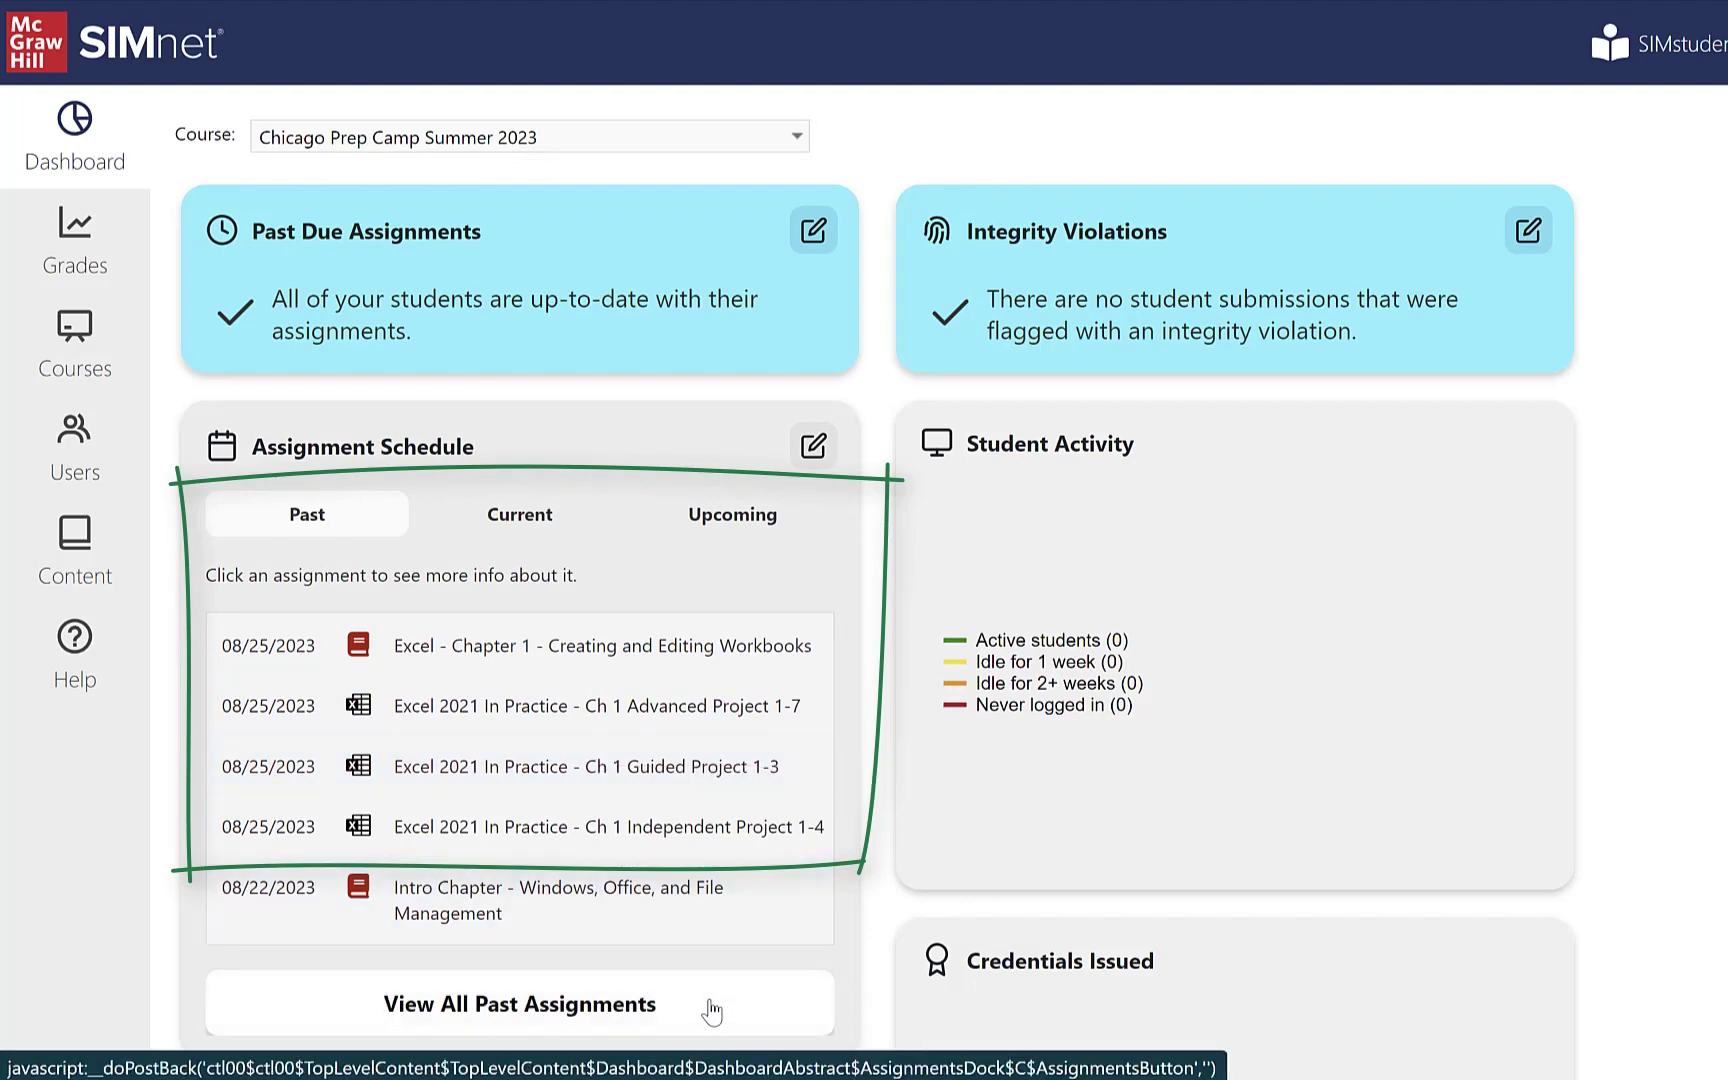
pyautogui.click(790, 530)
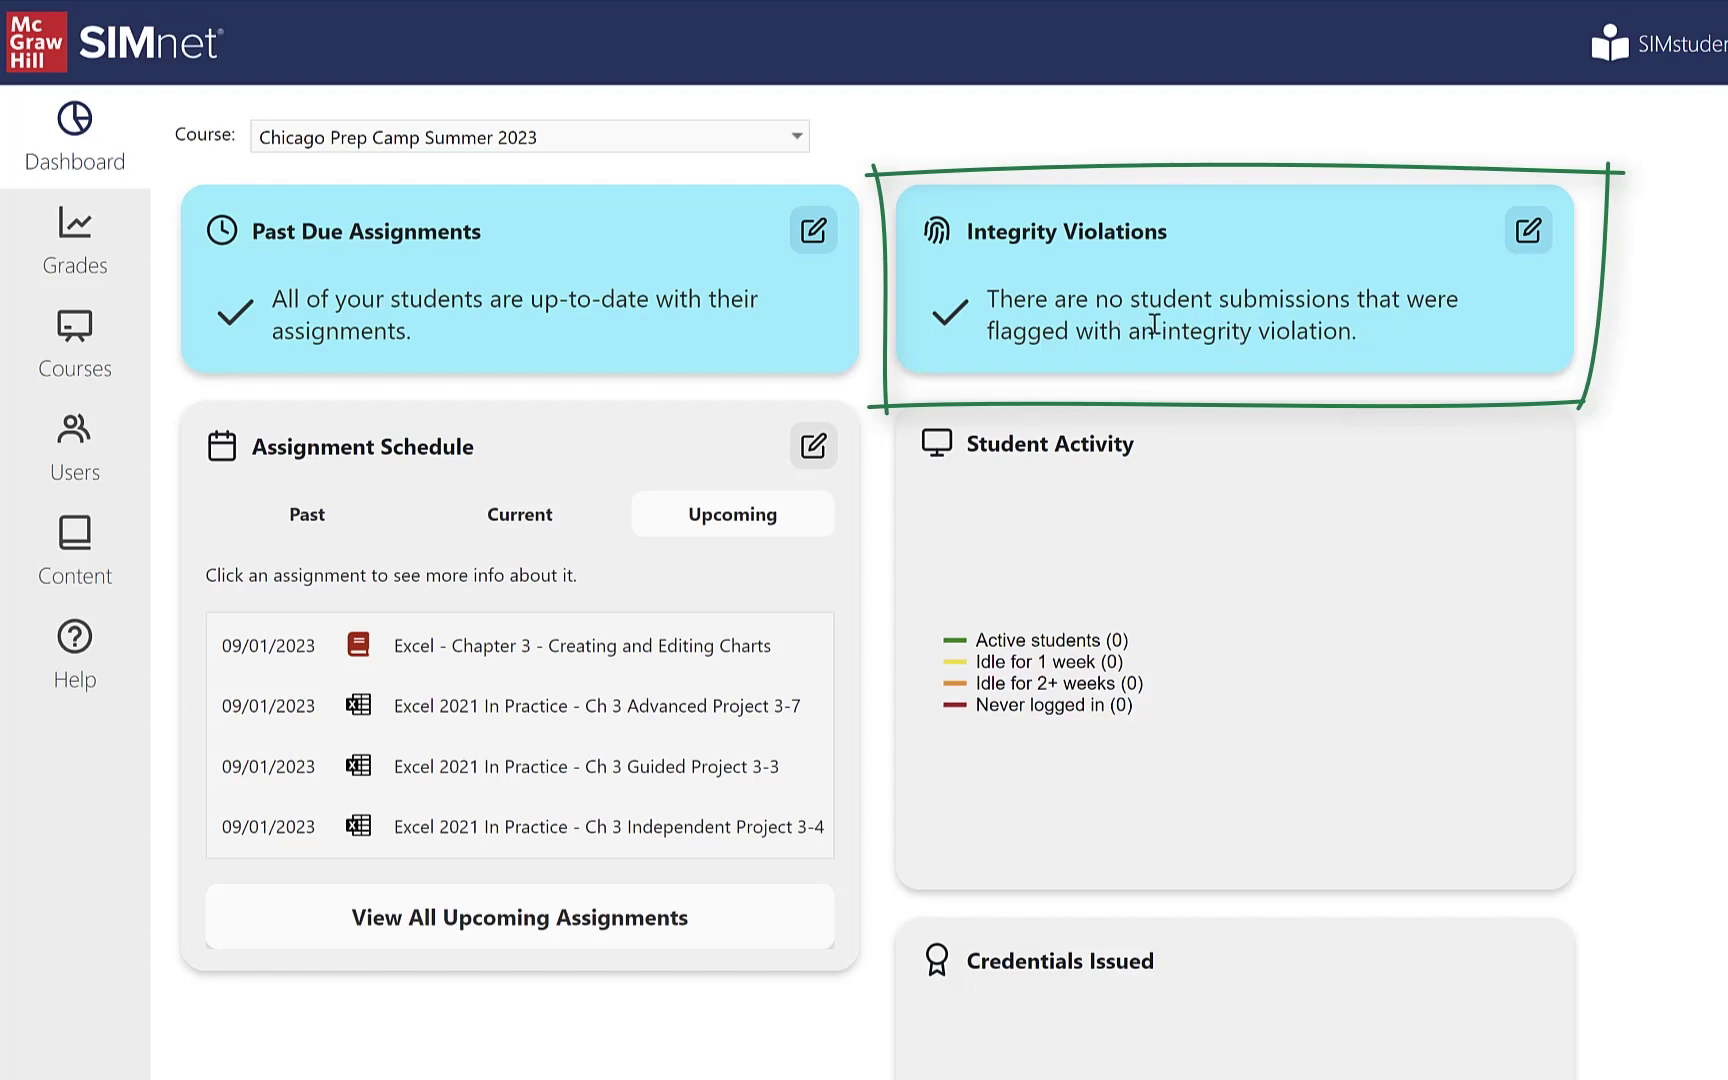
pyautogui.click(1524, 245)
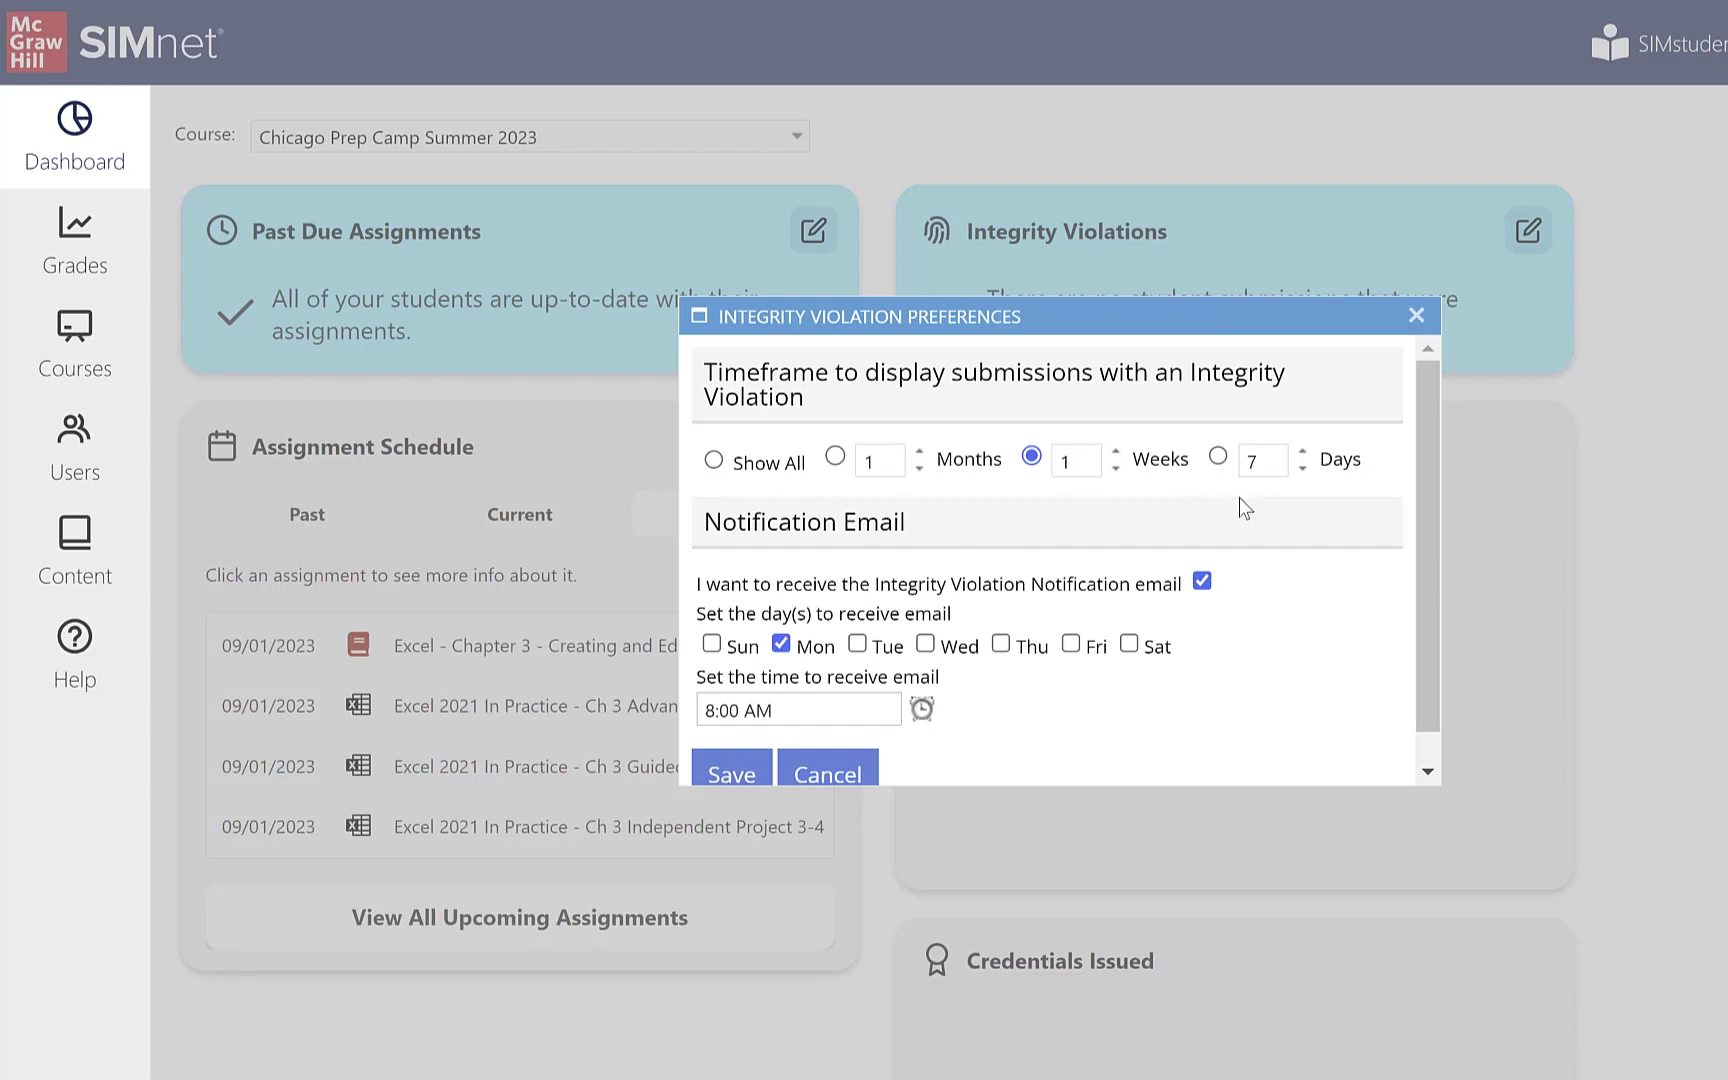
pyautogui.scroll(-1, 1253, 636)
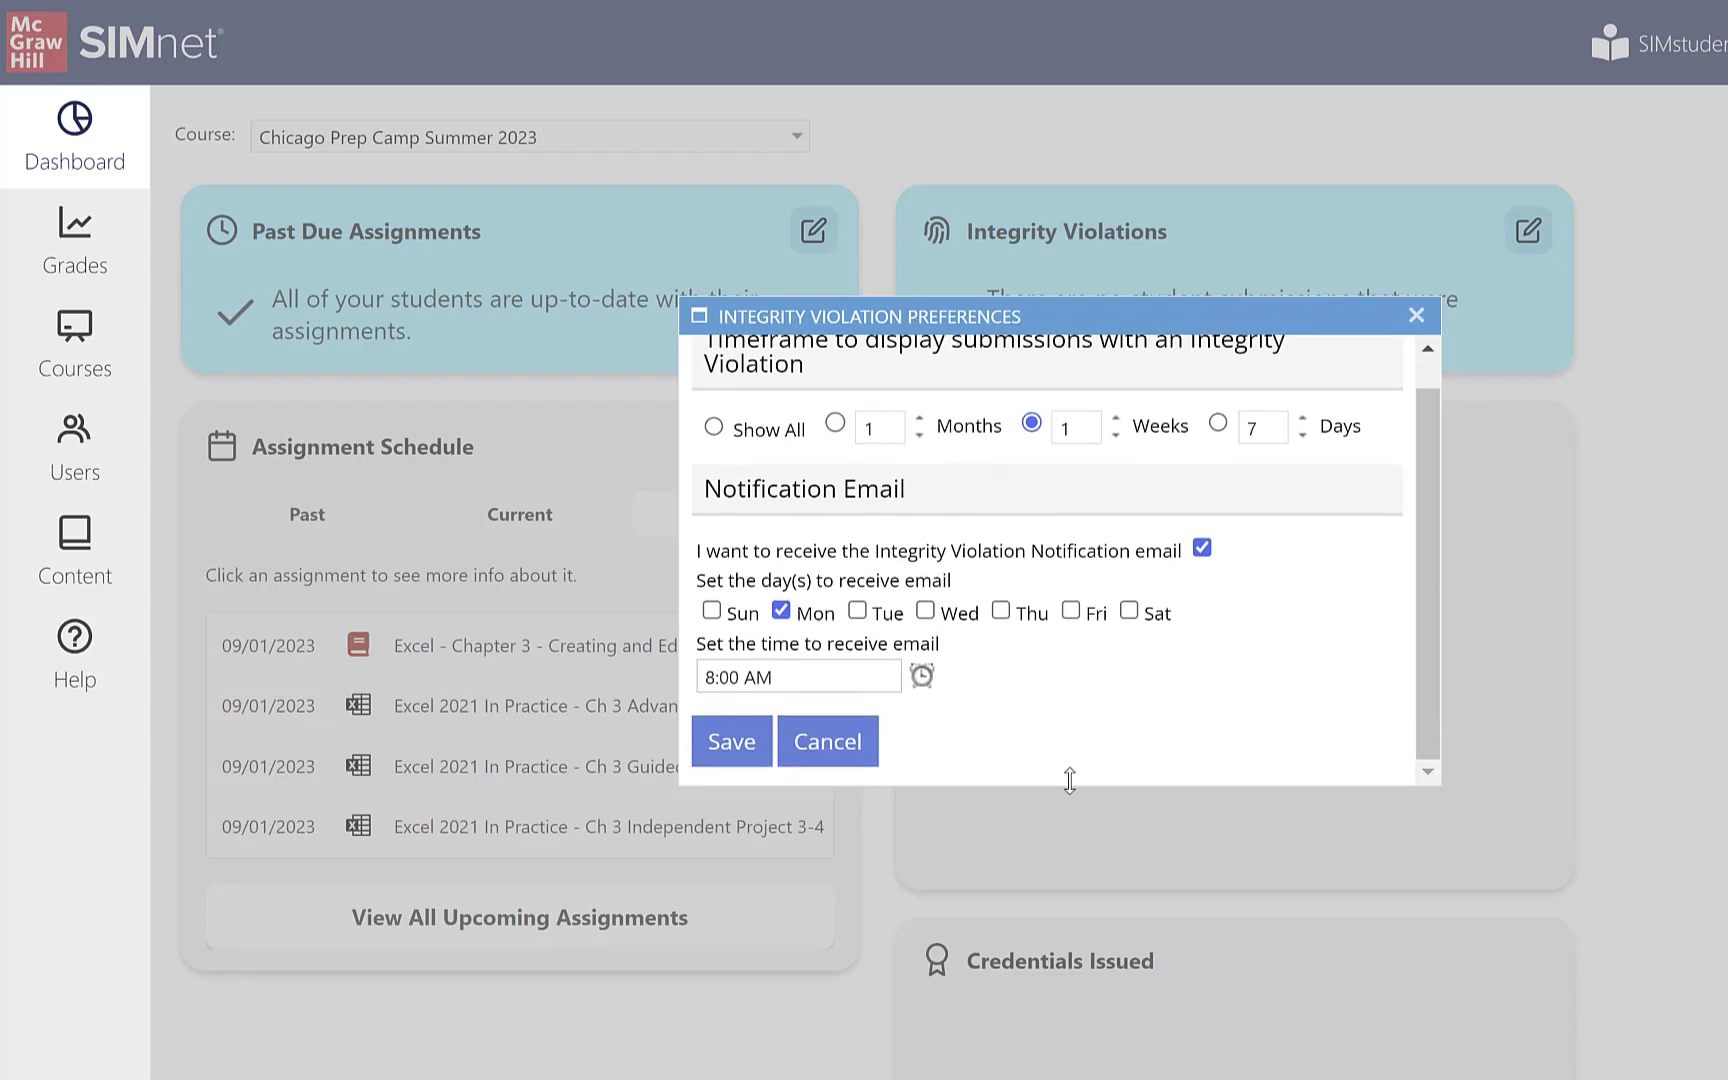
pyautogui.moveTo(1072, 786); pyautogui.dragTo(1085, 863)
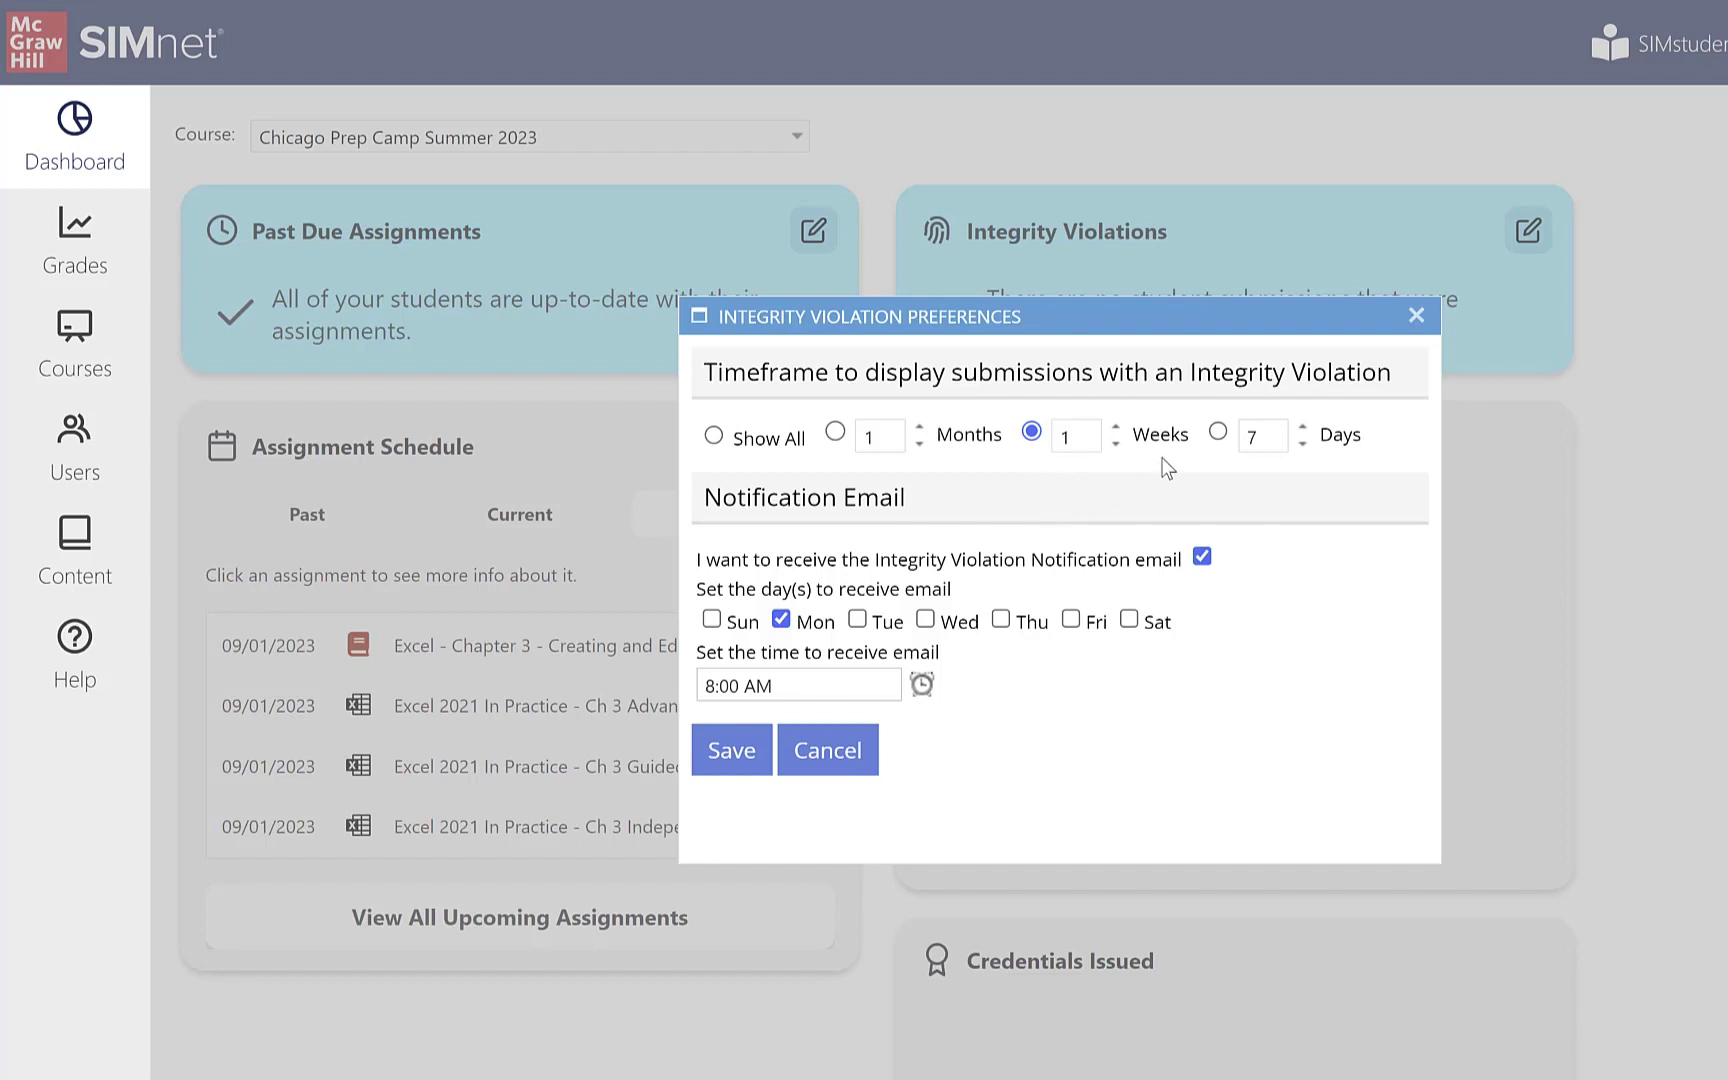
pyautogui.click(1416, 318)
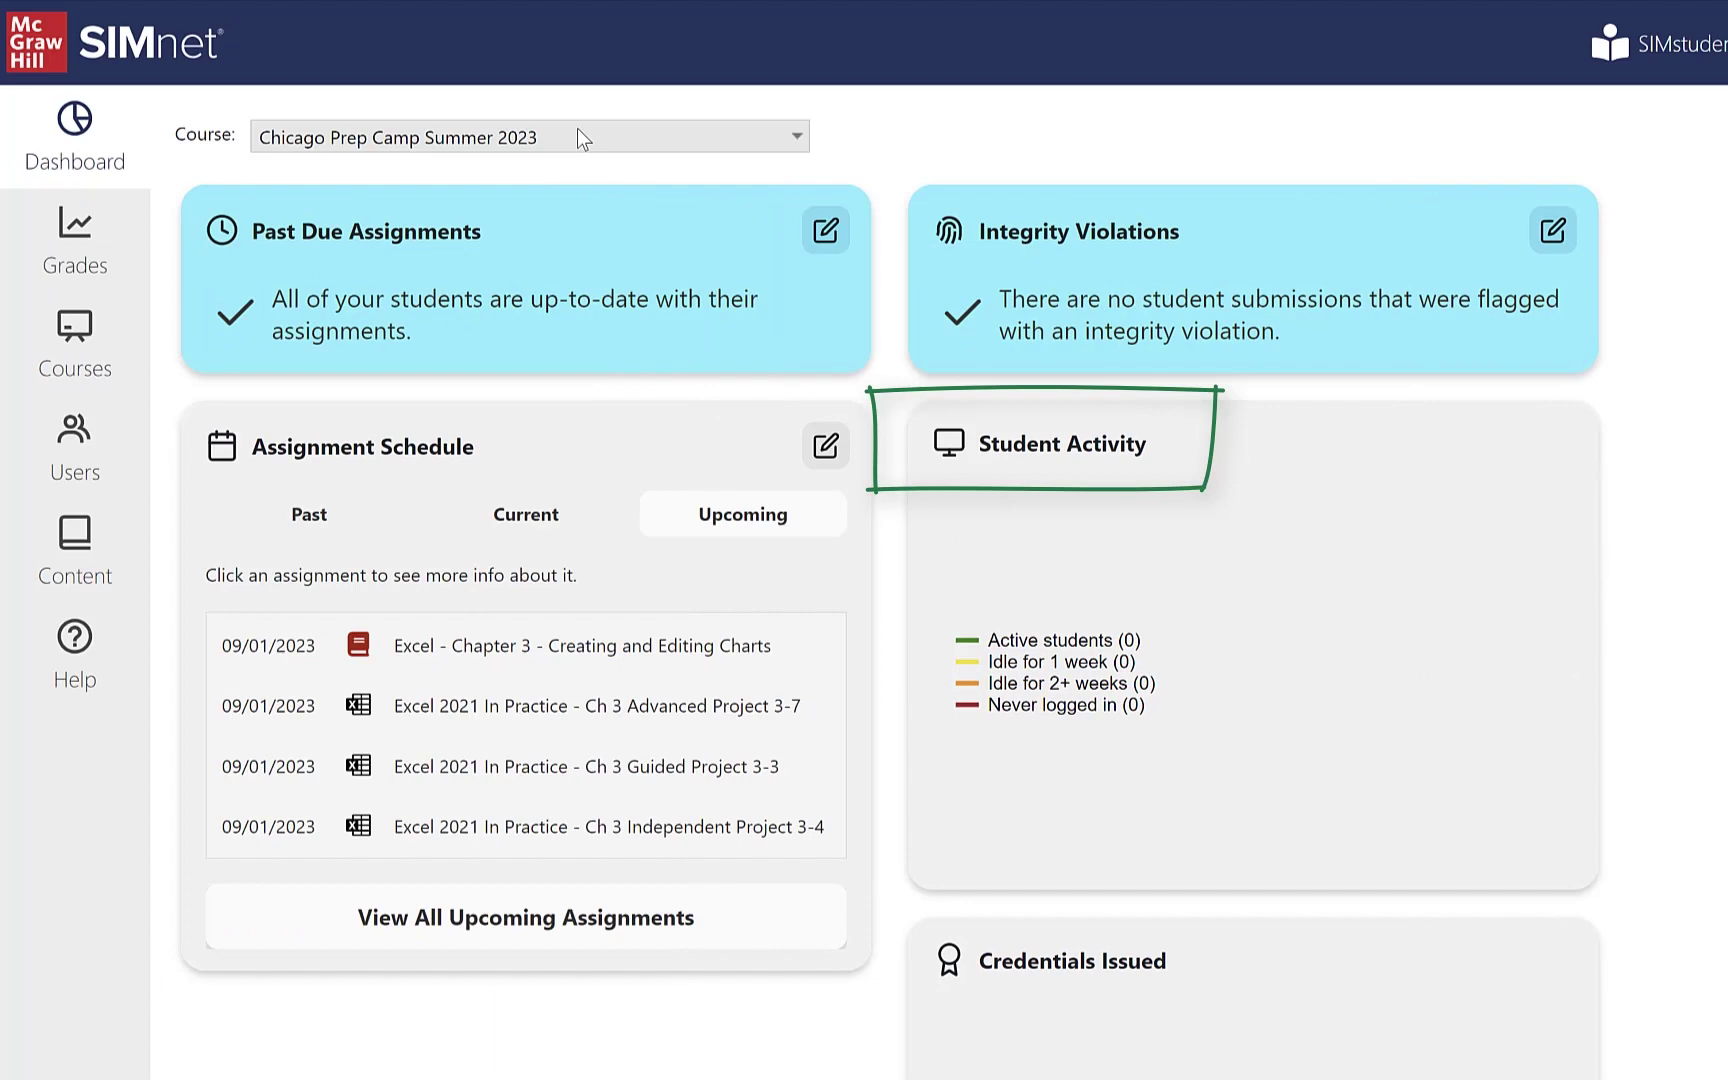
# Set the Course filter back to All Assigned.
pyautogui.click(576, 132)
pyautogui.scroll(3, 450, 280)
pyautogui.click(369, 212)
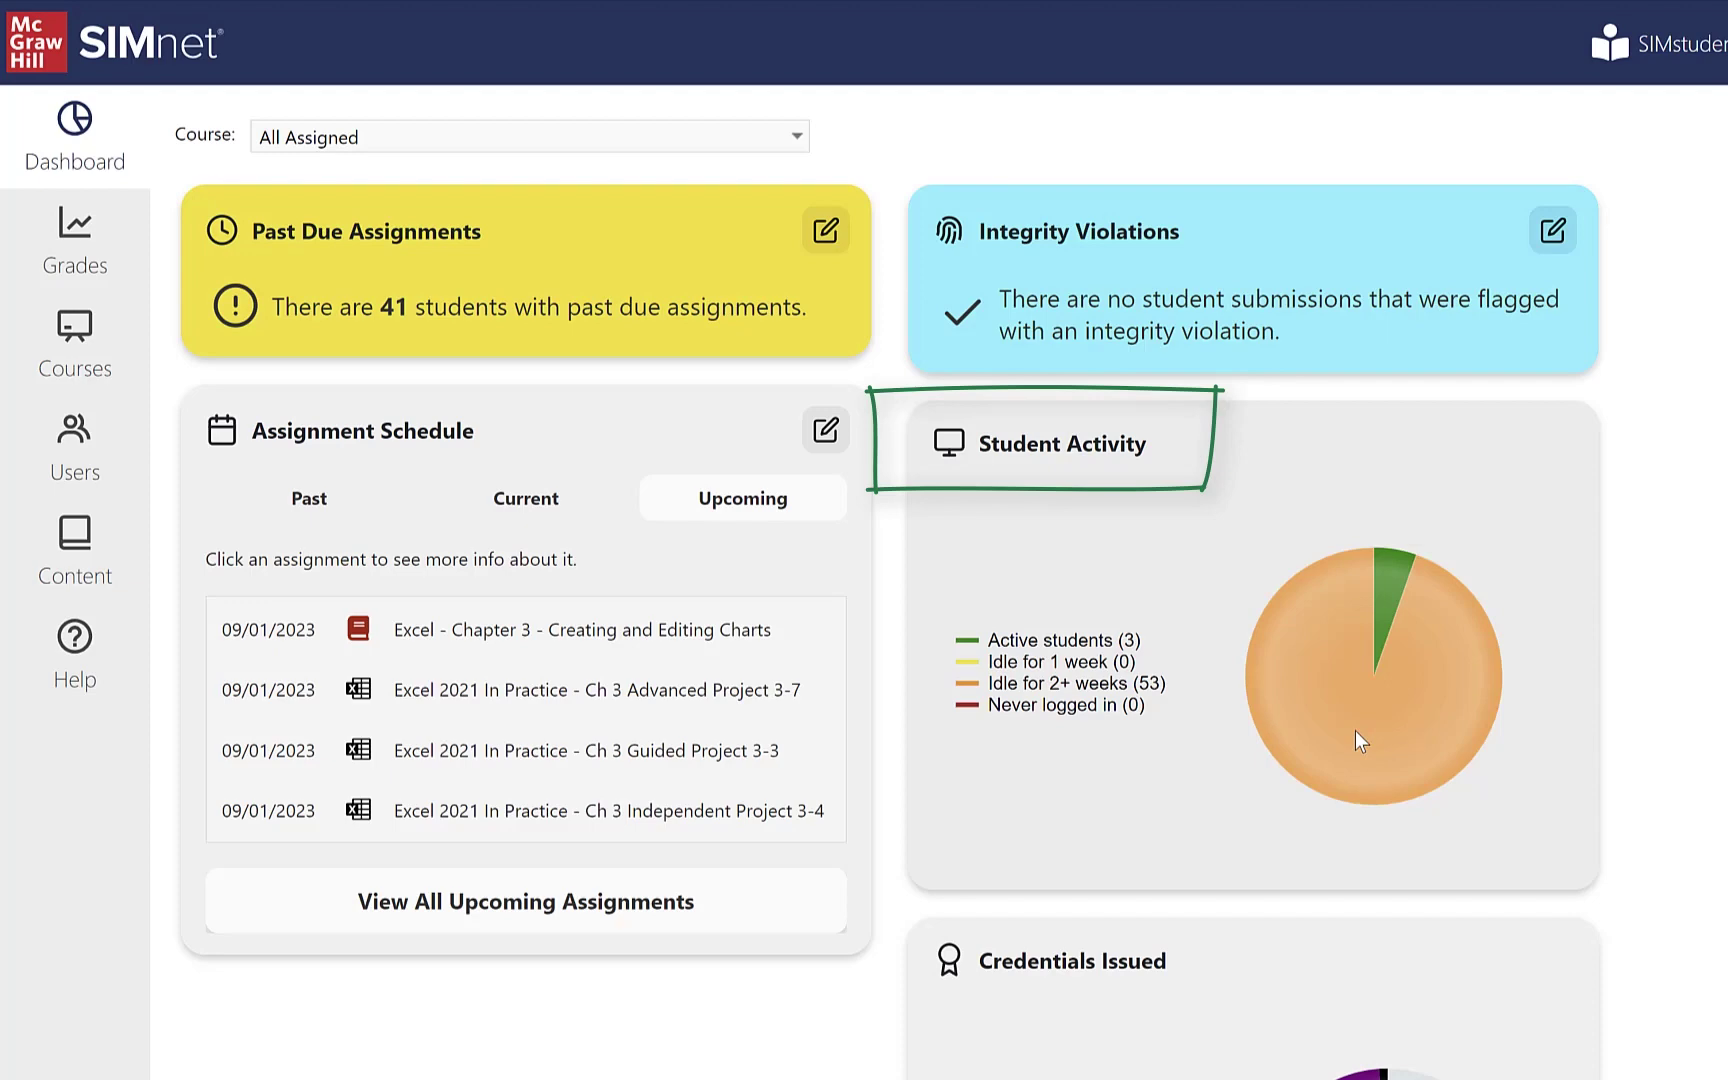
pyautogui.click(1025, 708)
pyautogui.click(1025, 664)
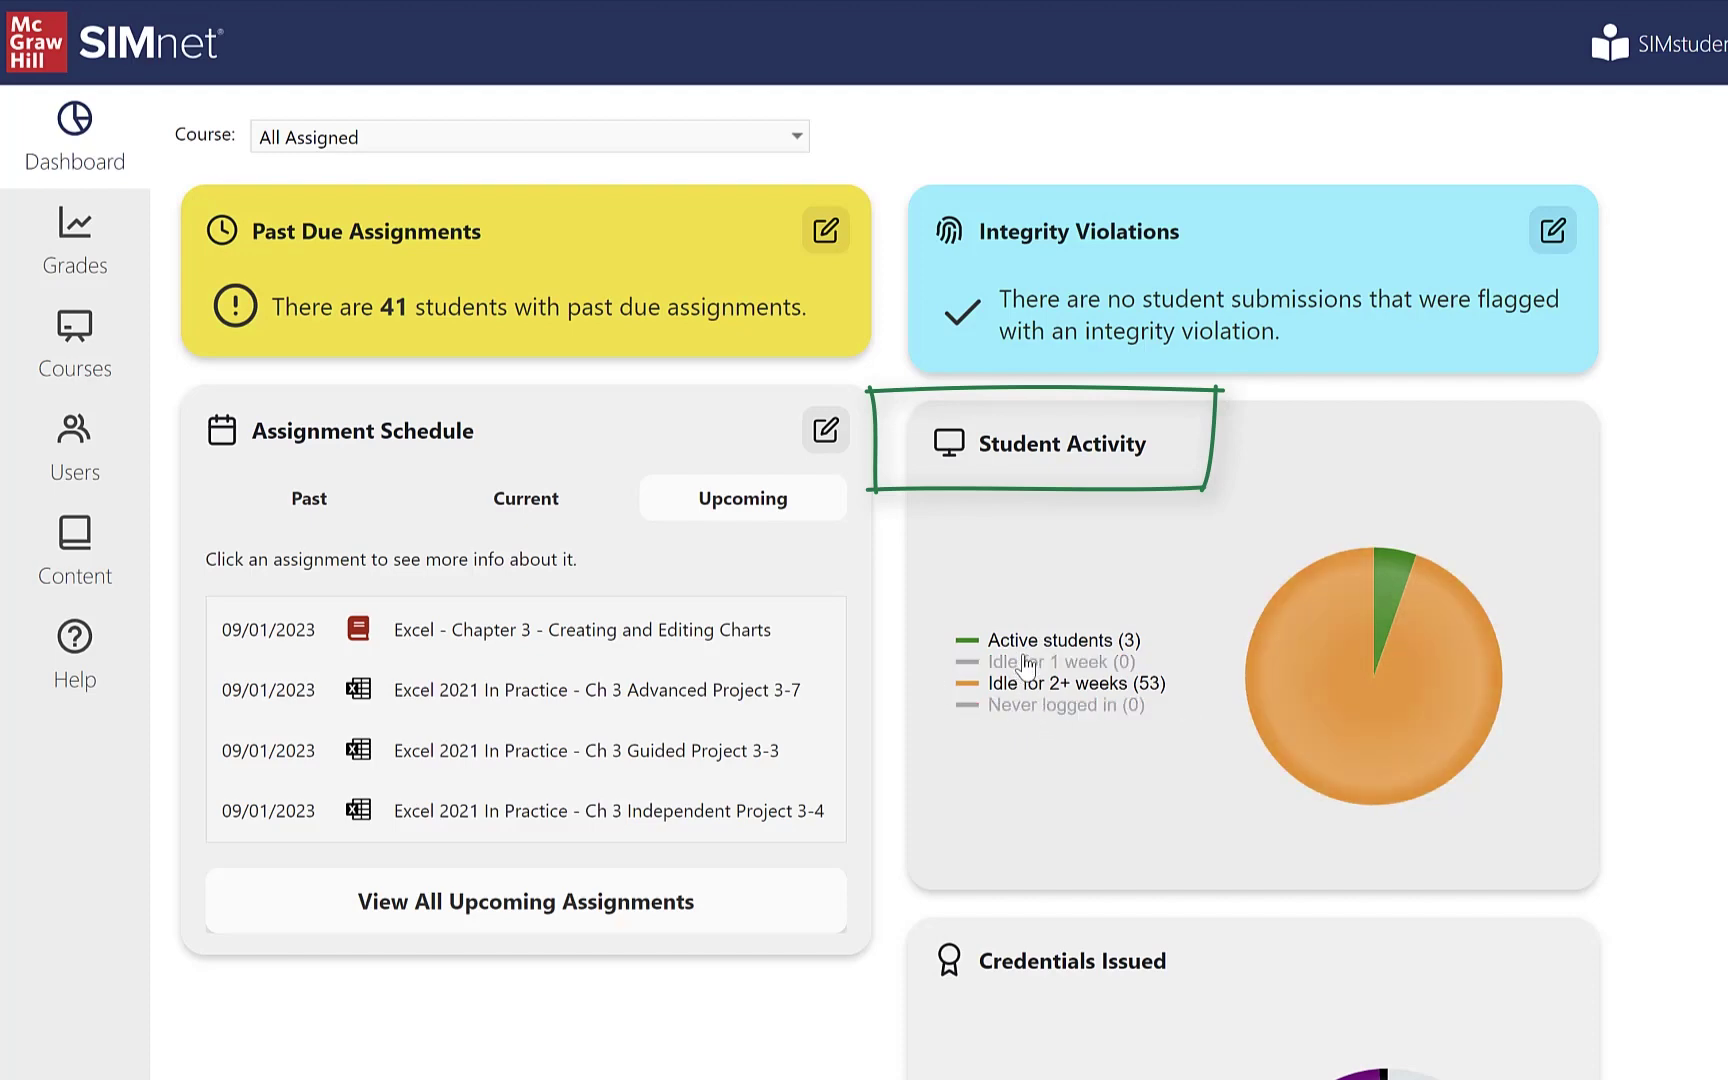
pyautogui.click(1025, 641)
pyautogui.click(1025, 663)
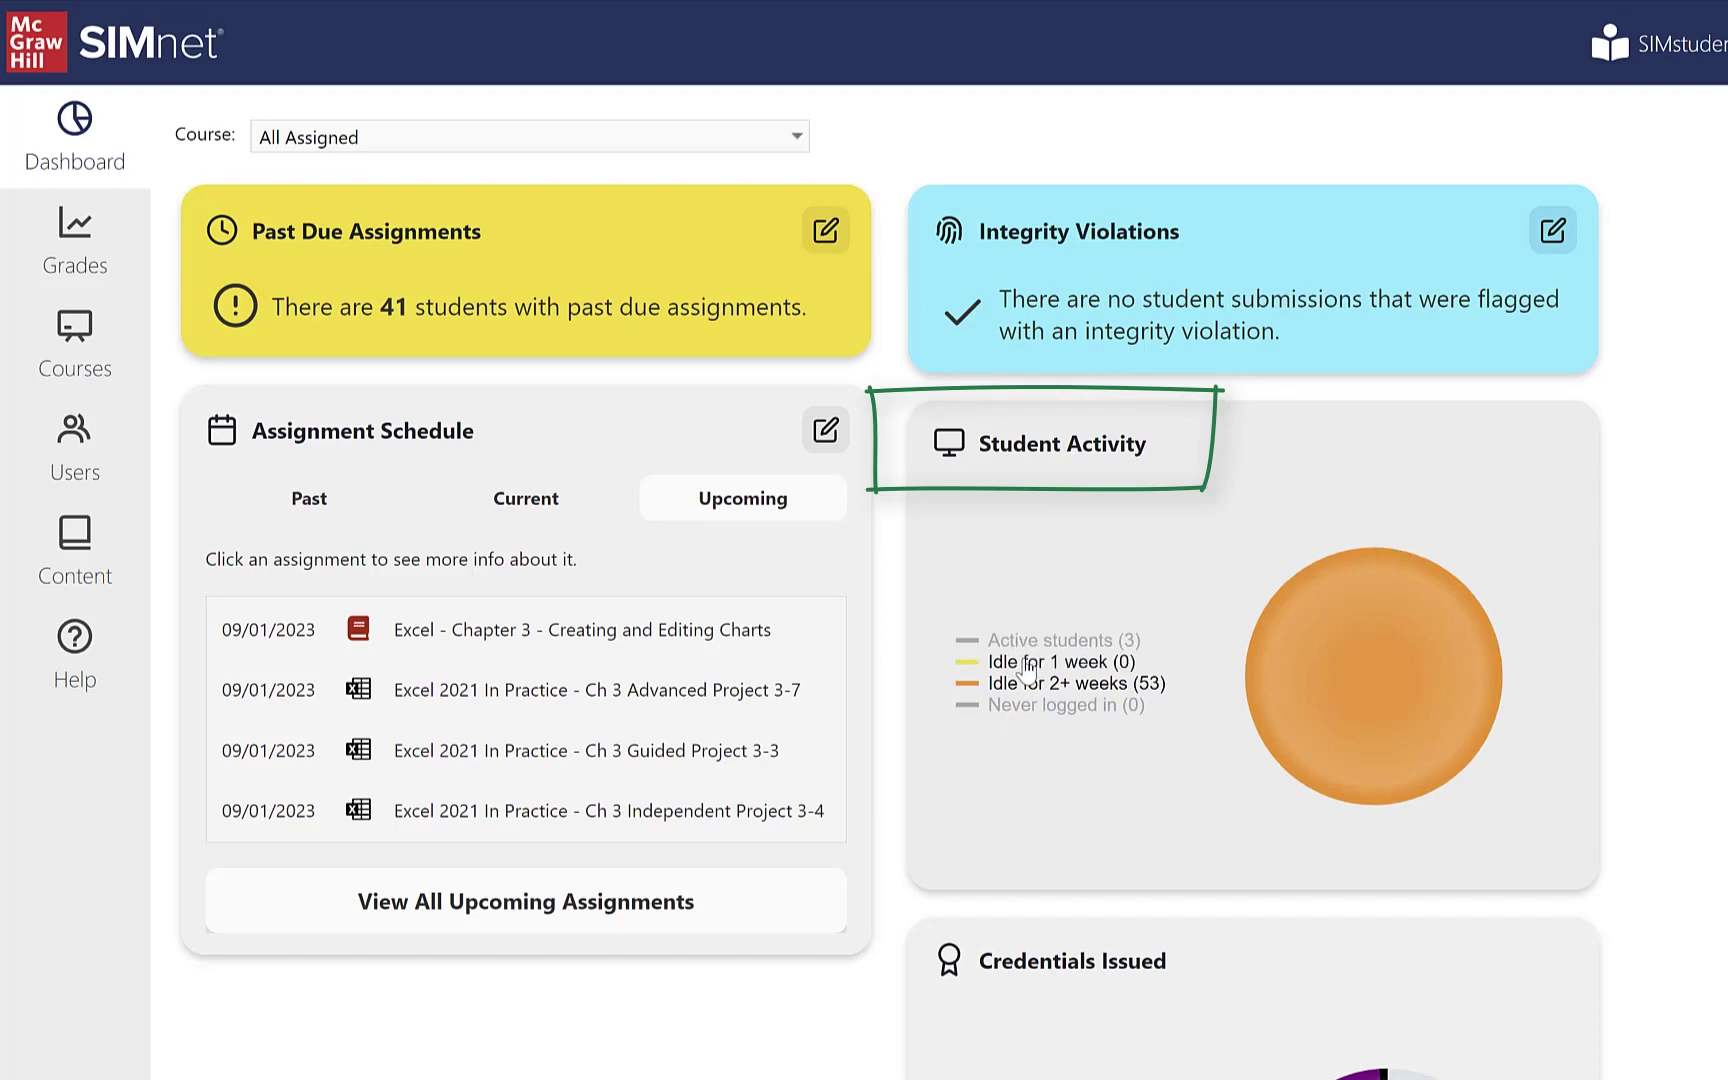
pyautogui.click(1025, 641)
pyautogui.click(1020, 706)
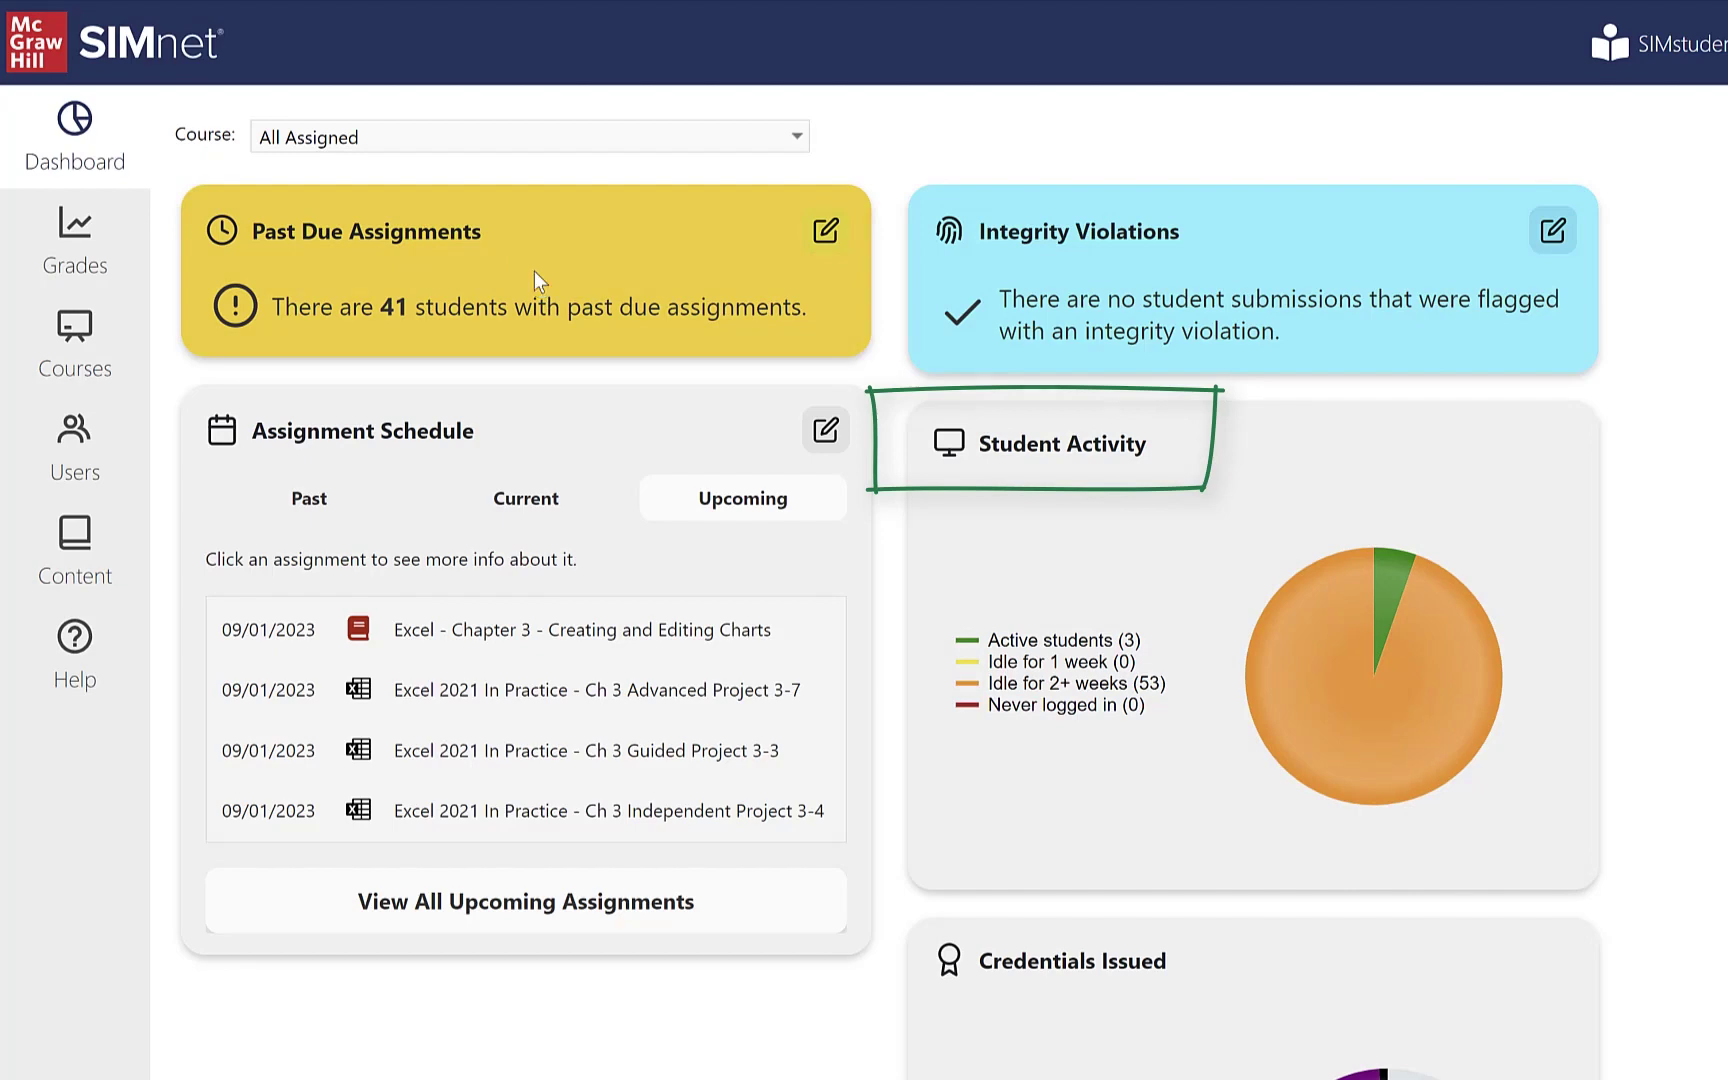
pyautogui.scroll(-3, 1135, 545)
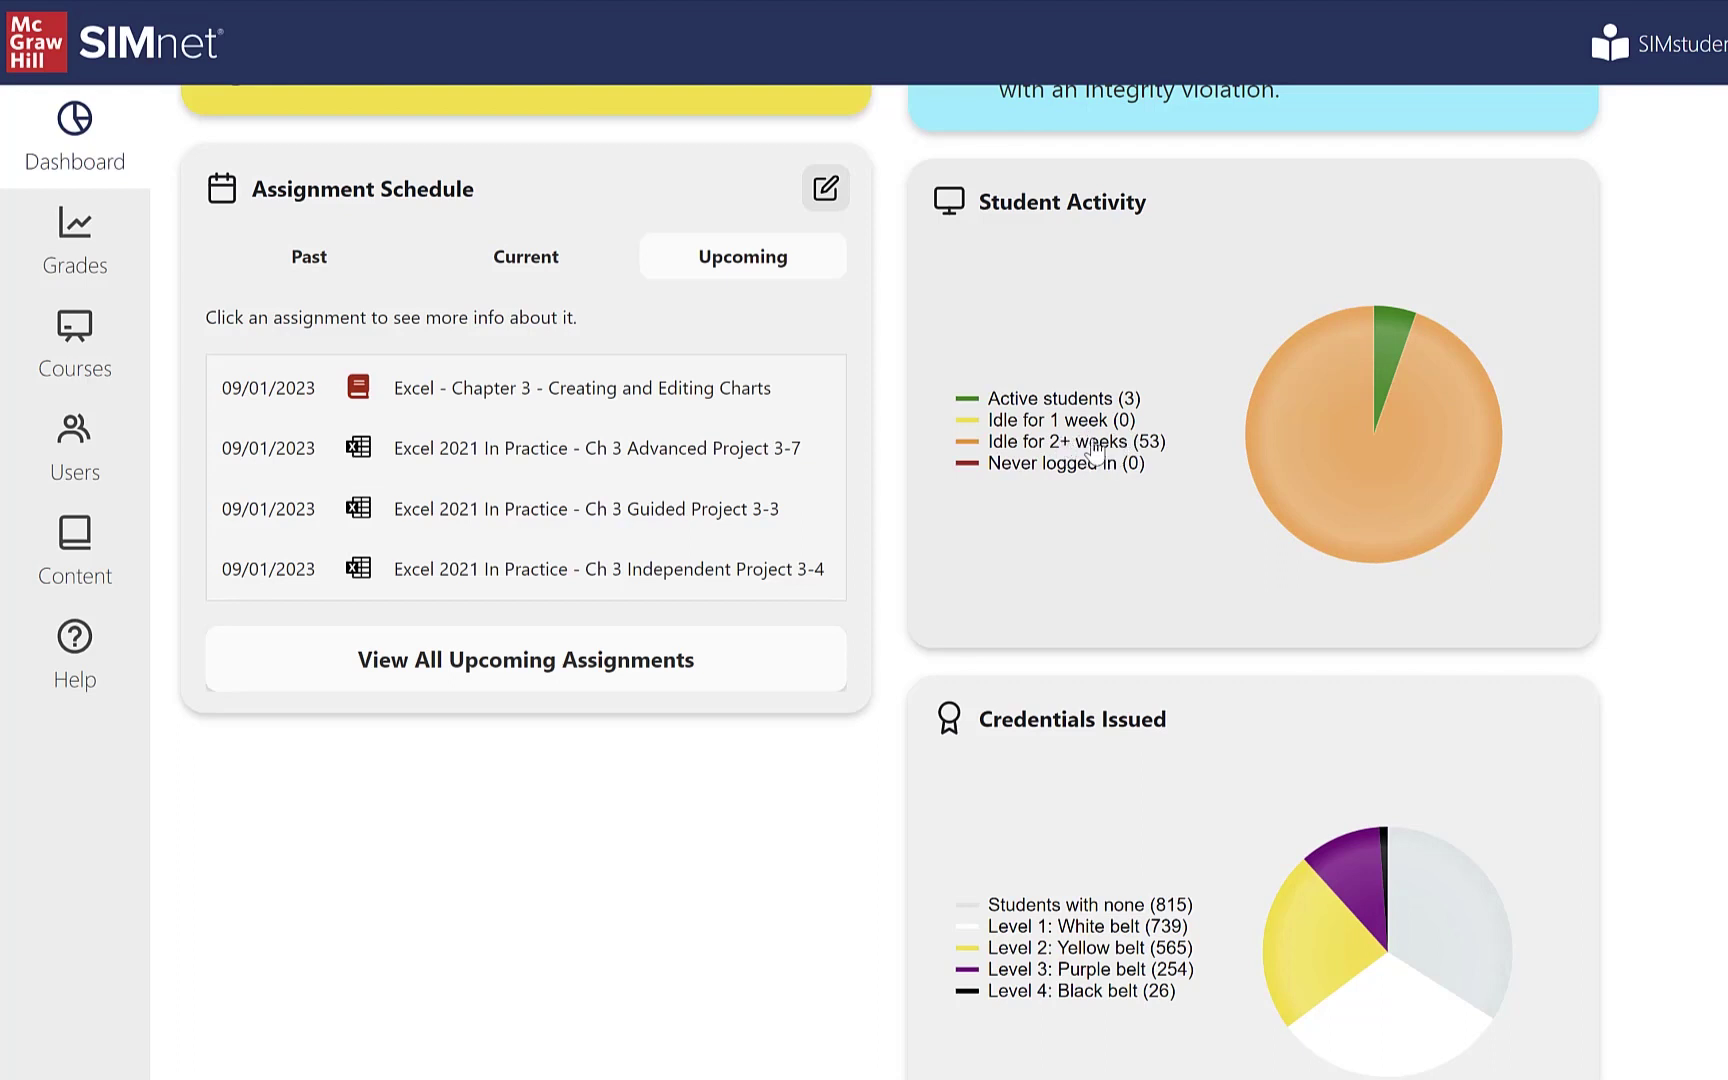
pyautogui.scroll(-3, 1143, 606)
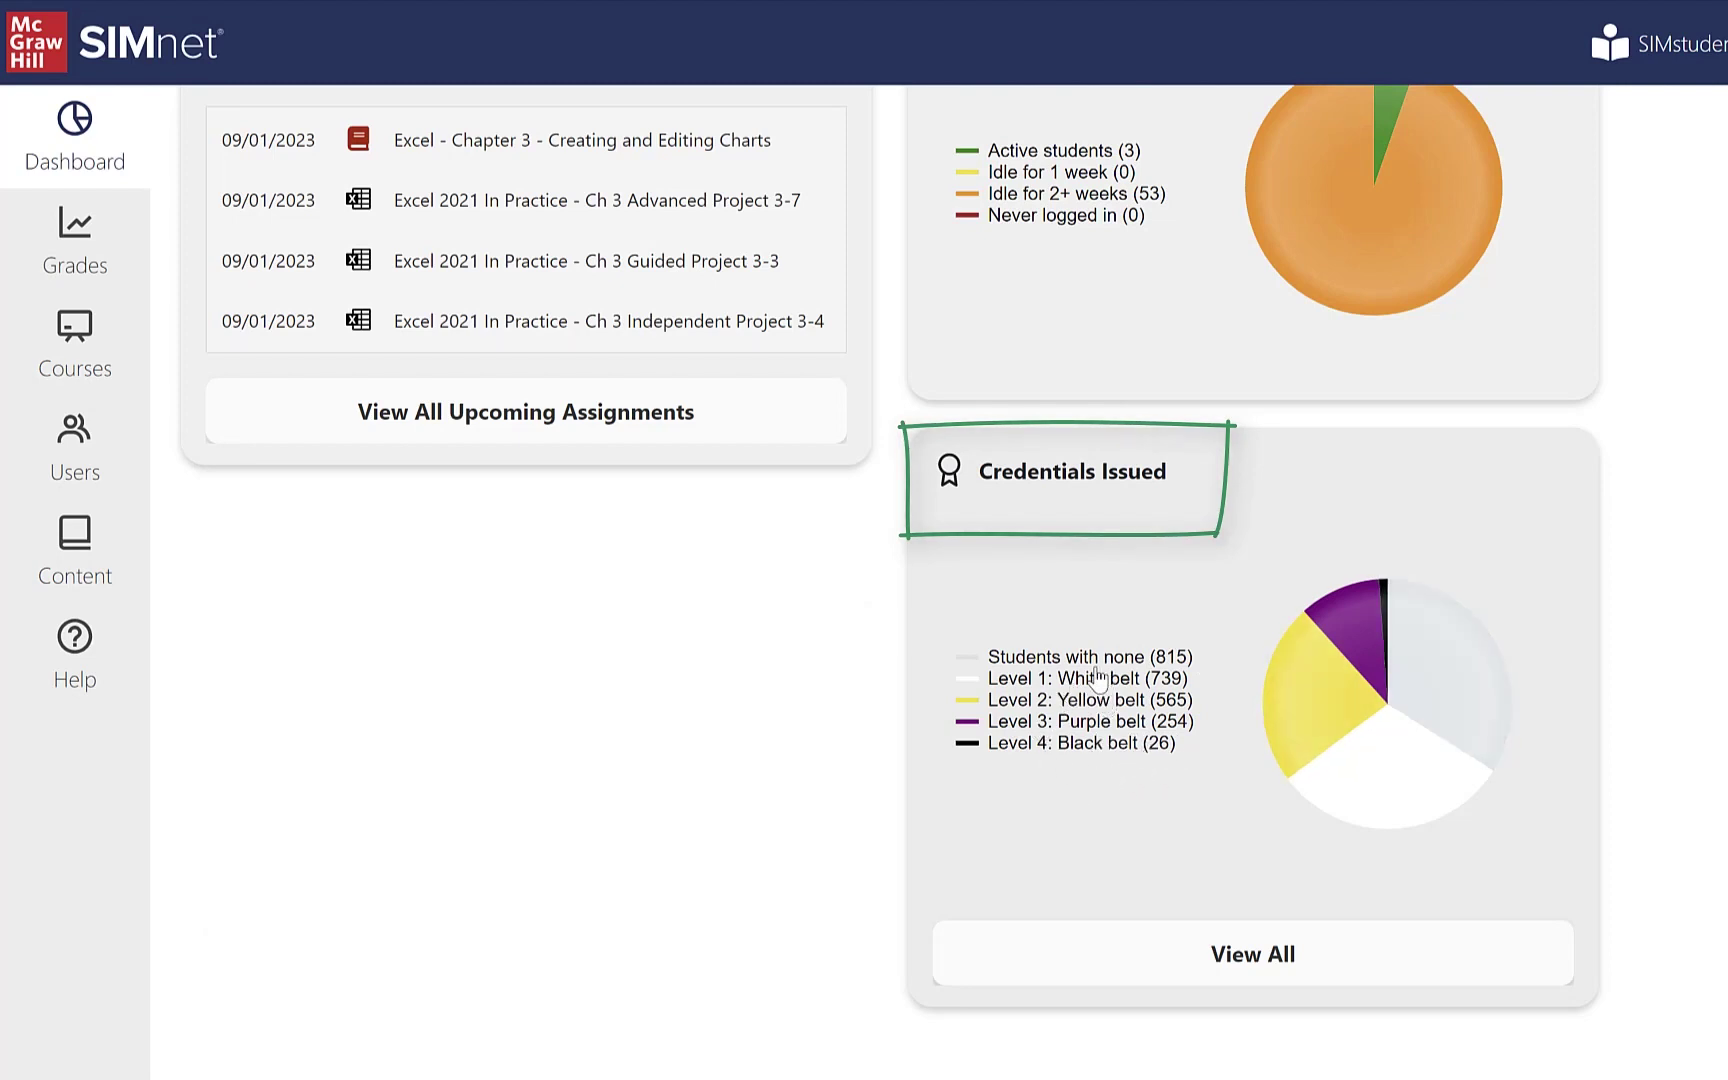
pyautogui.scroll(4, 1016, 544)
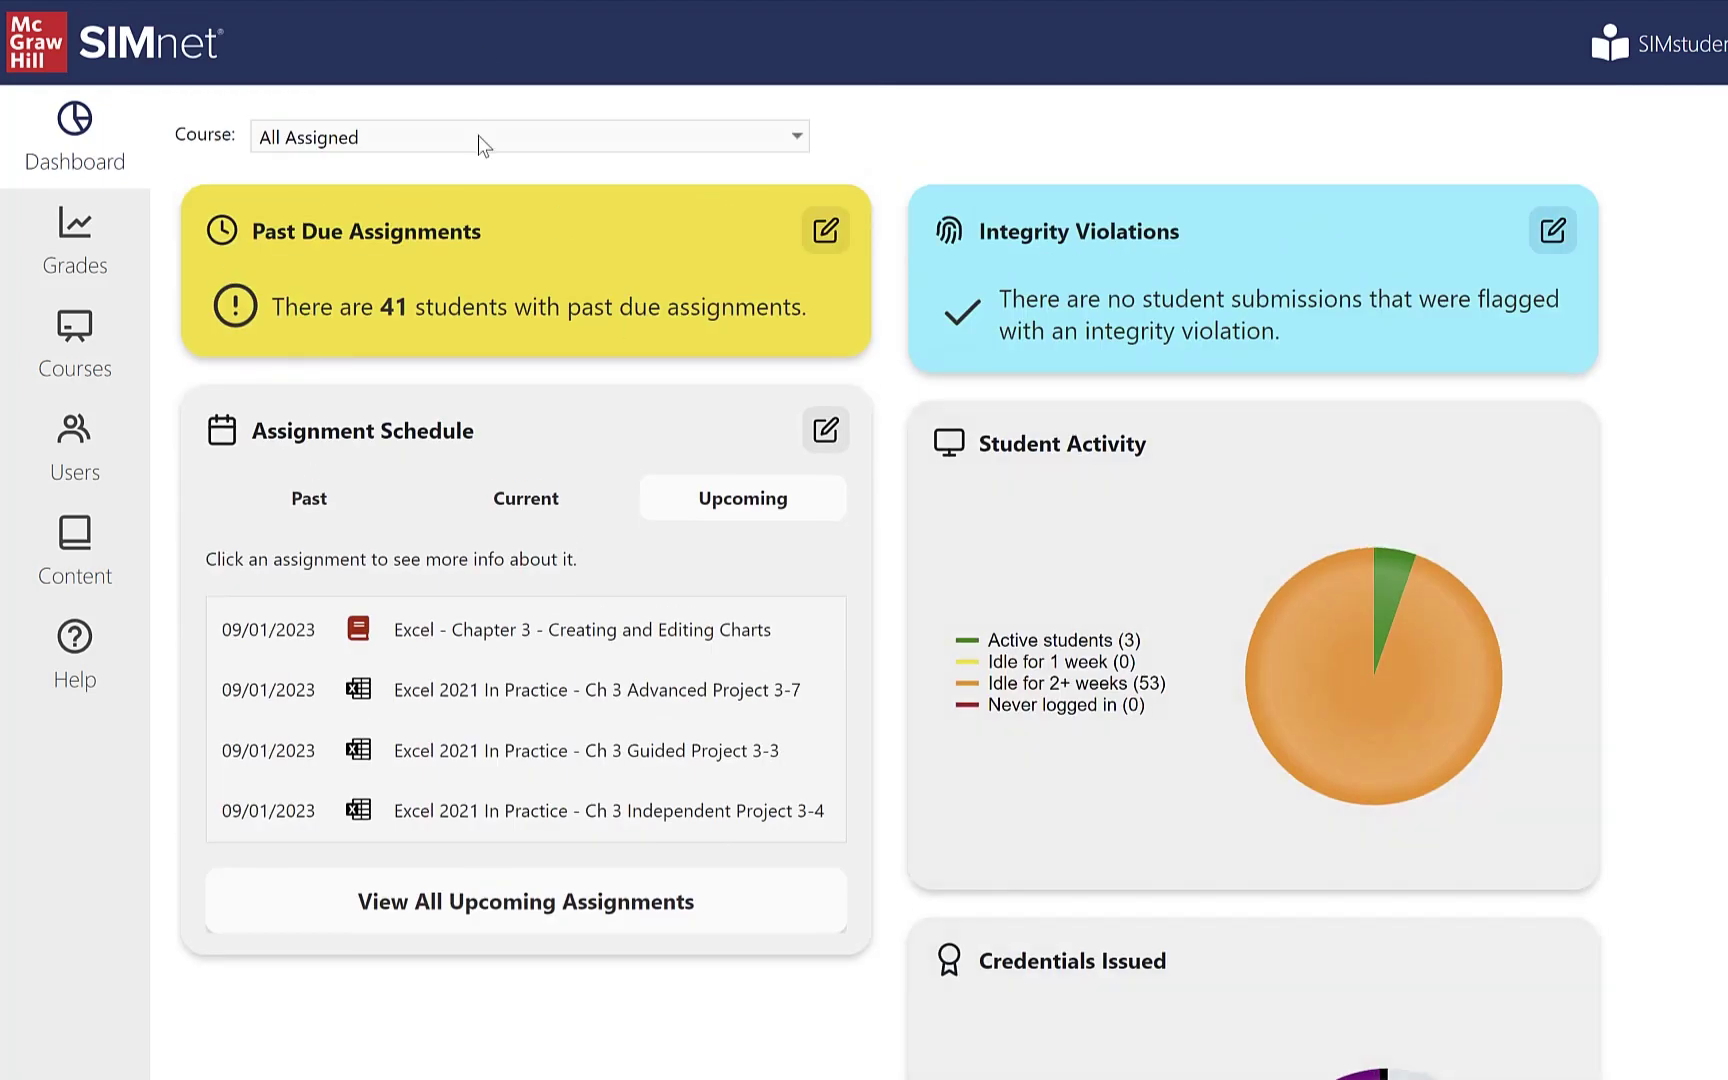
# Filter to CISA 315 Spring 2023 and drop 'Students with none' from the Credentials chart.
pyautogui.click(418, 140)
pyautogui.scroll(-3, 452, 337)
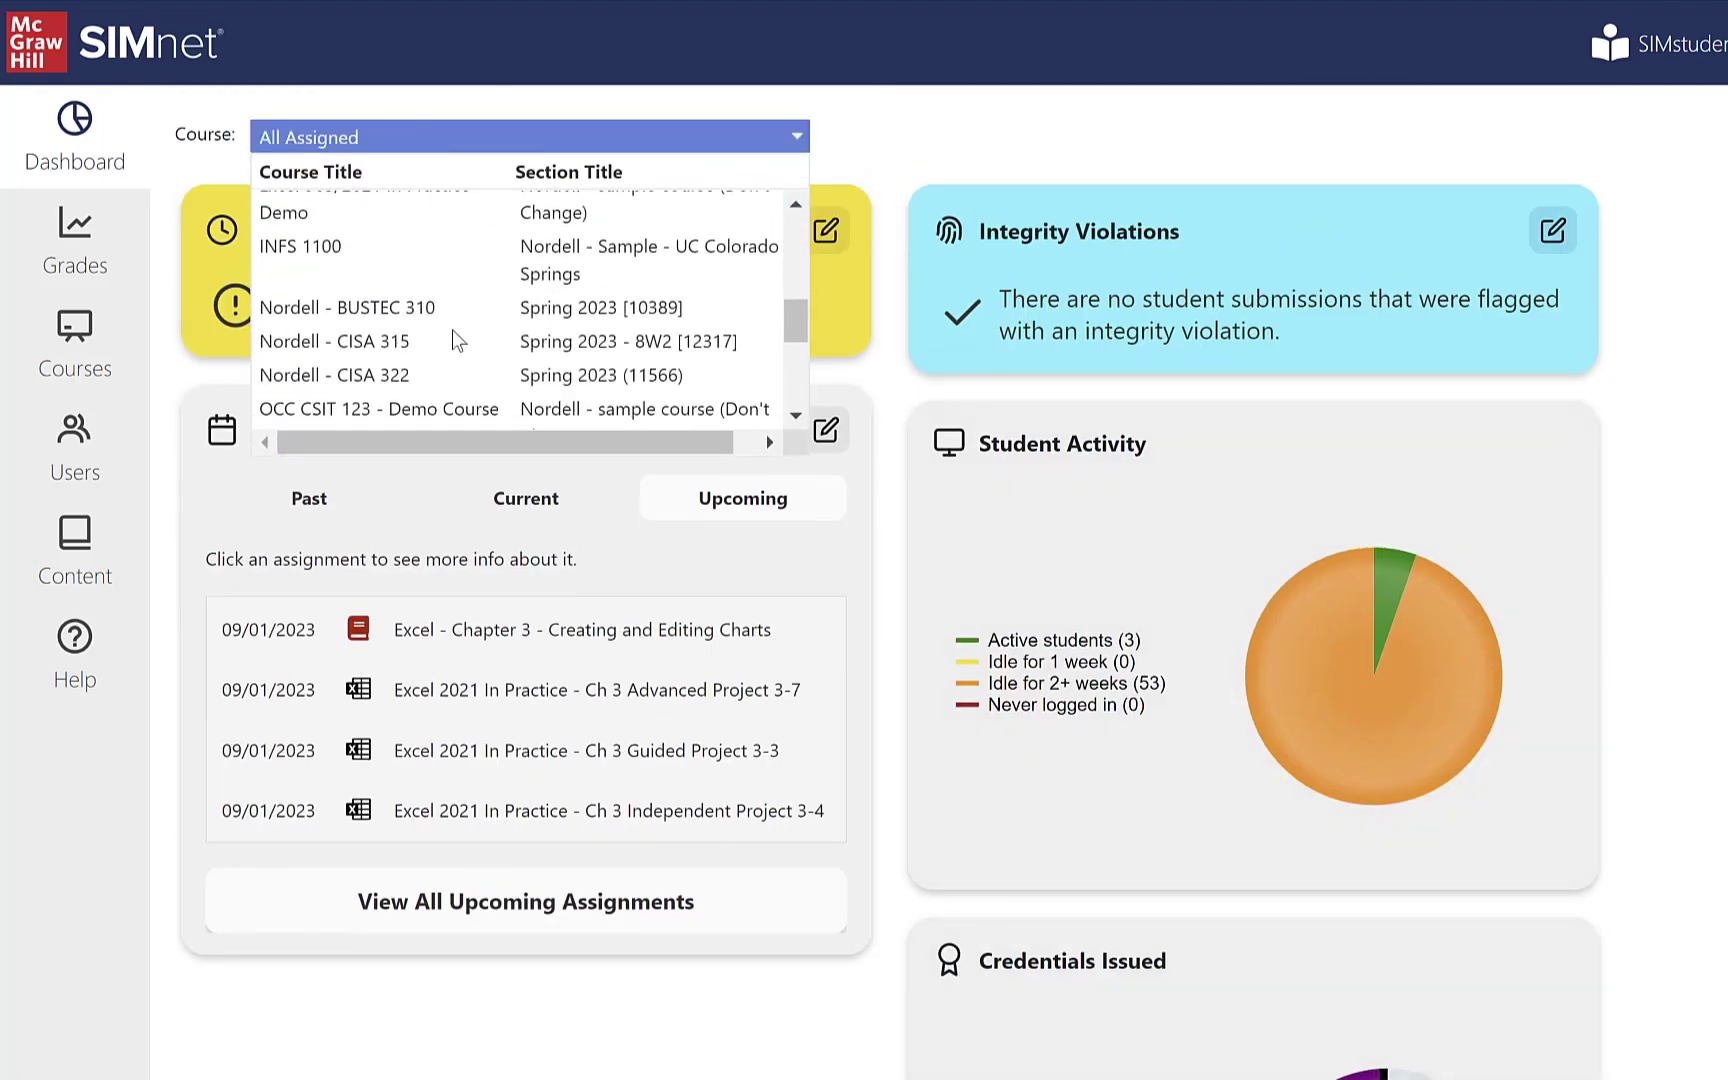
pyautogui.click(380, 335)
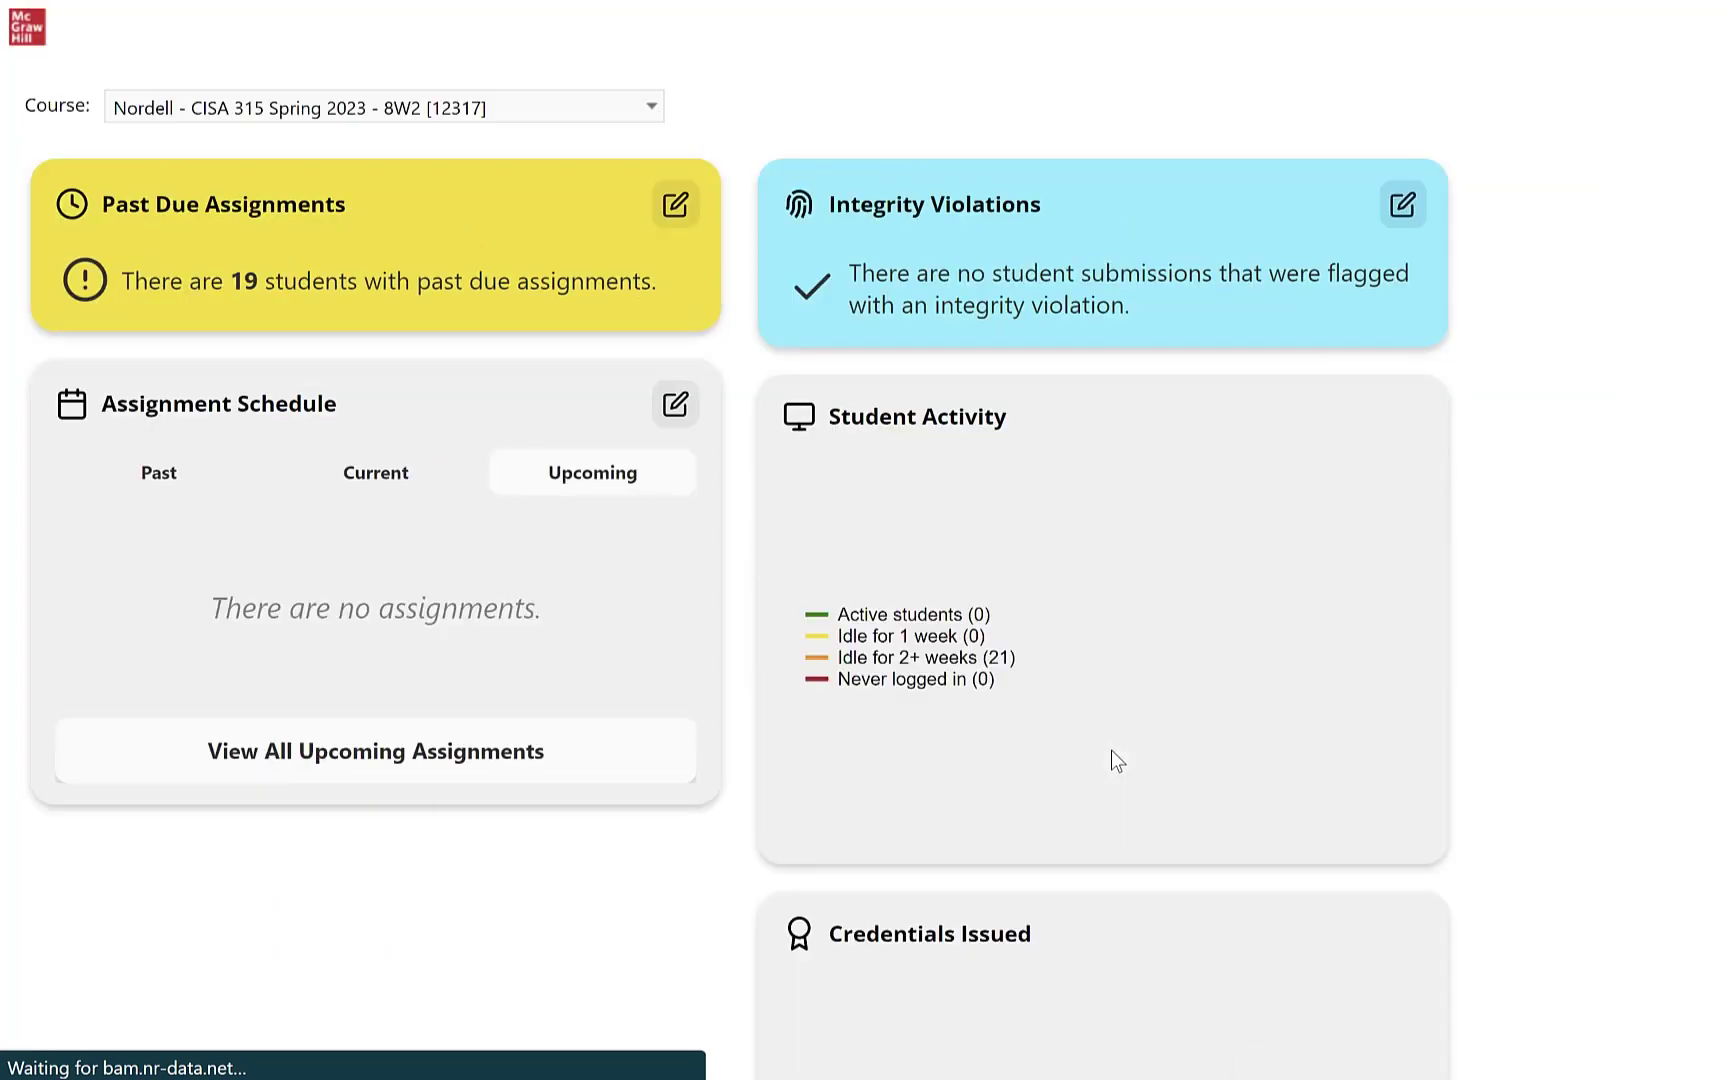
pyautogui.scroll(-5, 1111, 751)
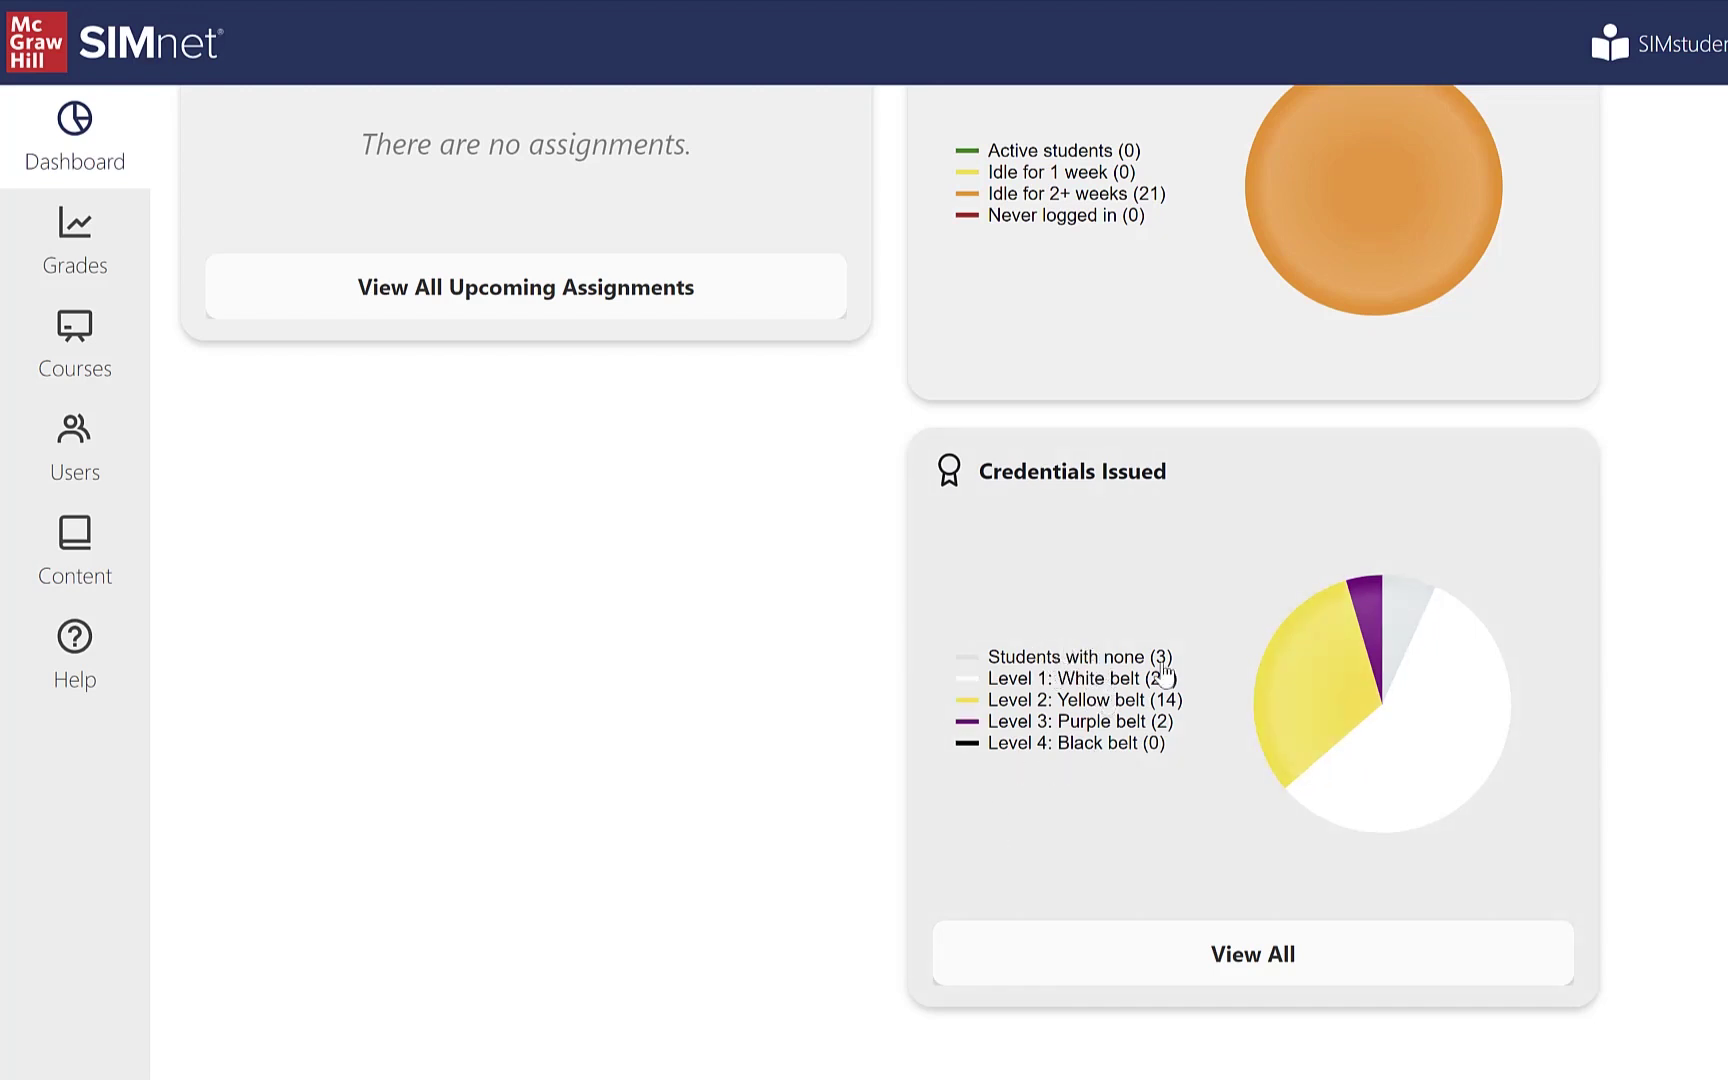
pyautogui.click(1101, 662)
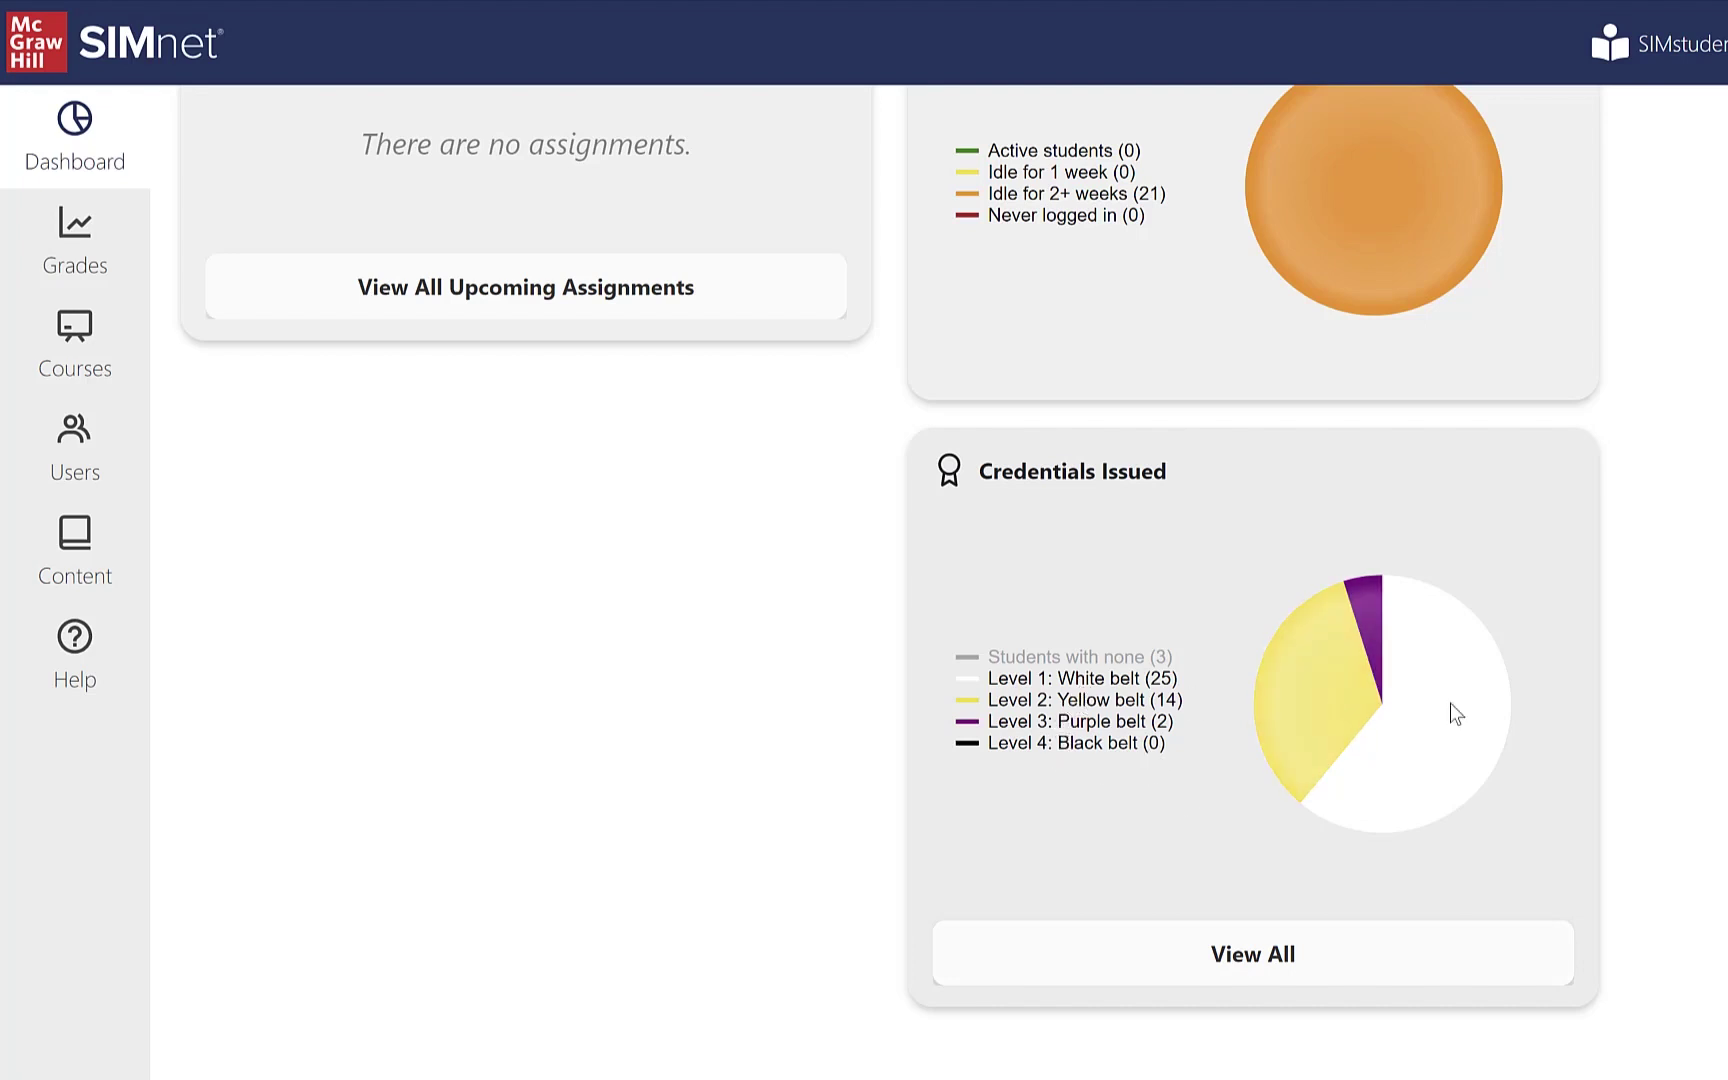
pyautogui.click(1368, 609)
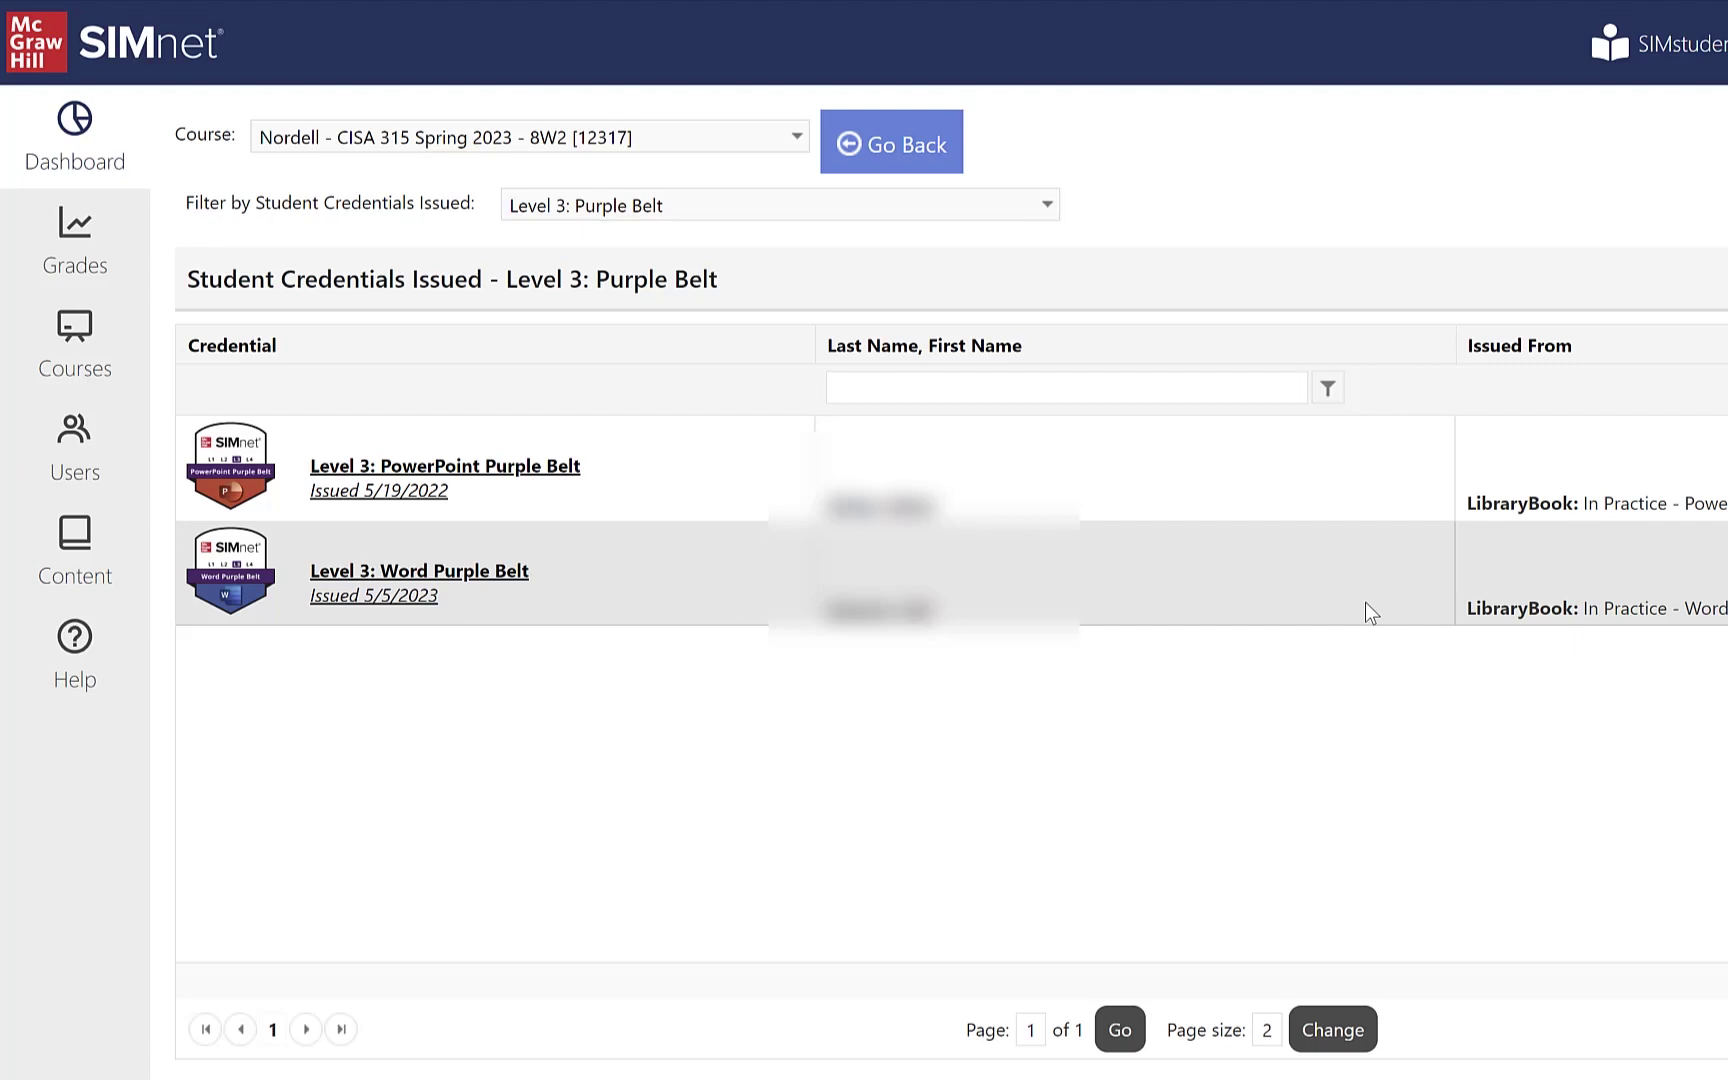
pyautogui.click(115, 135)
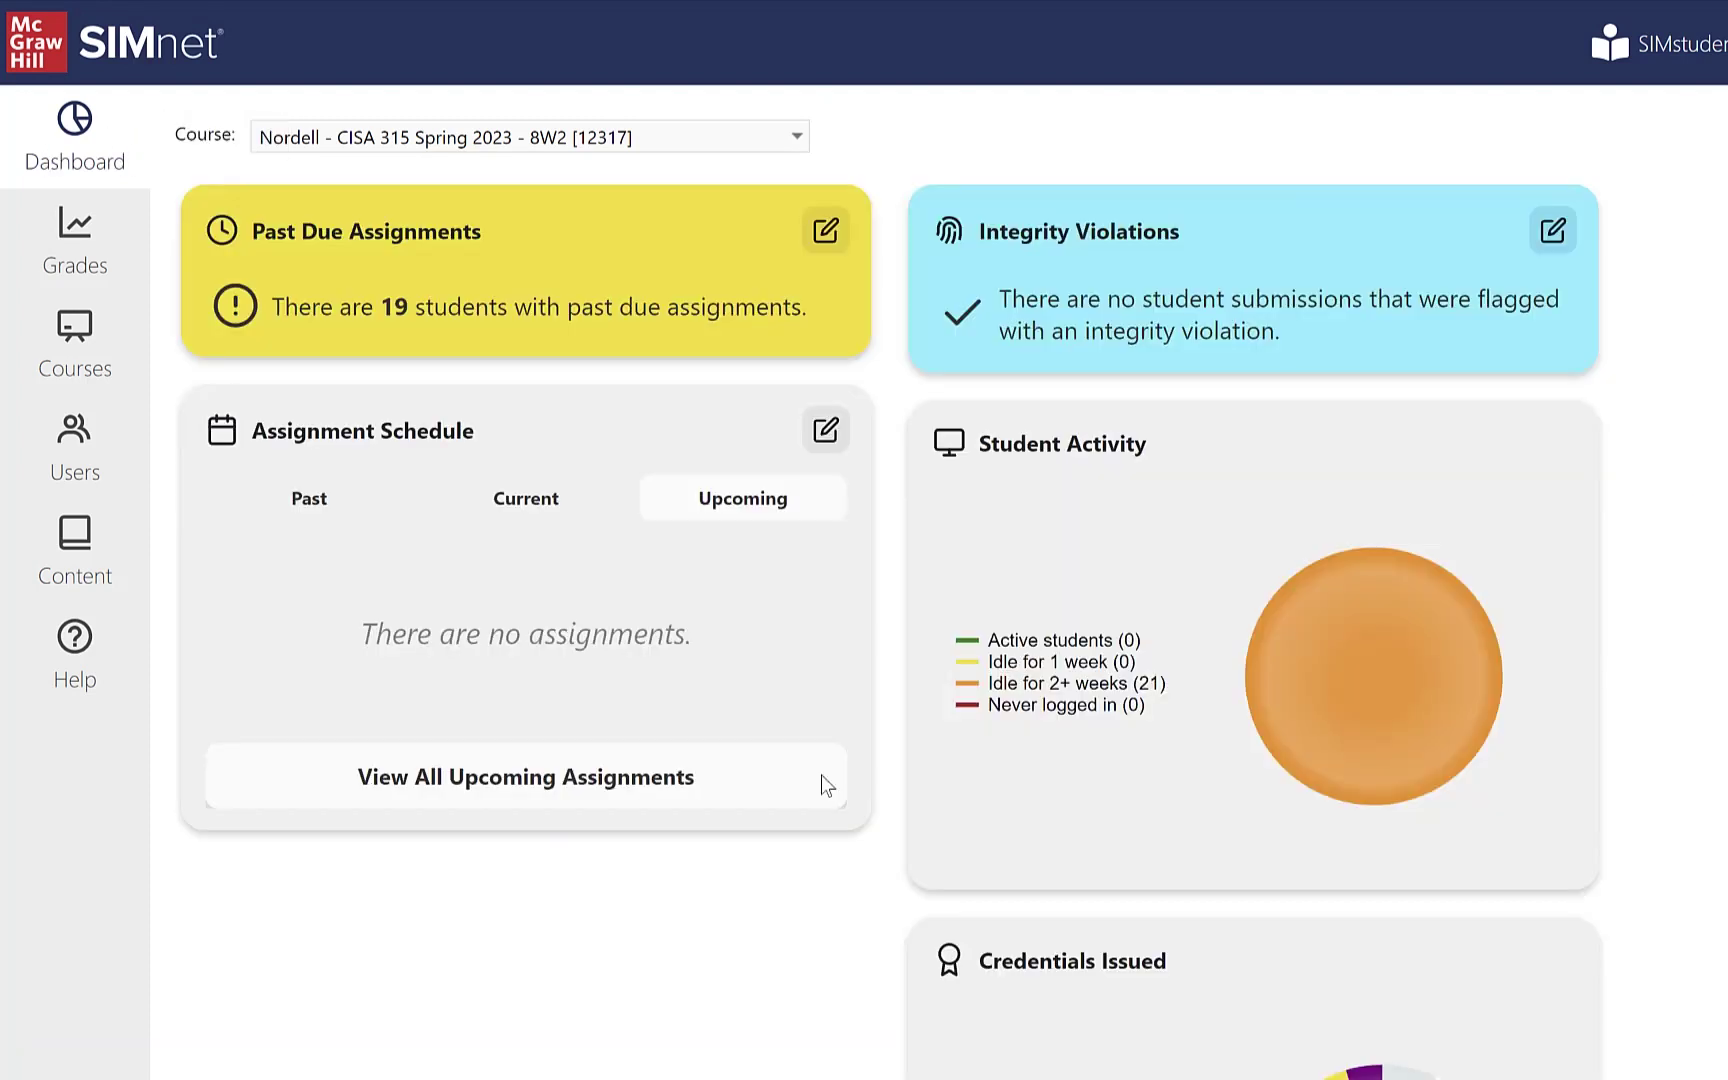